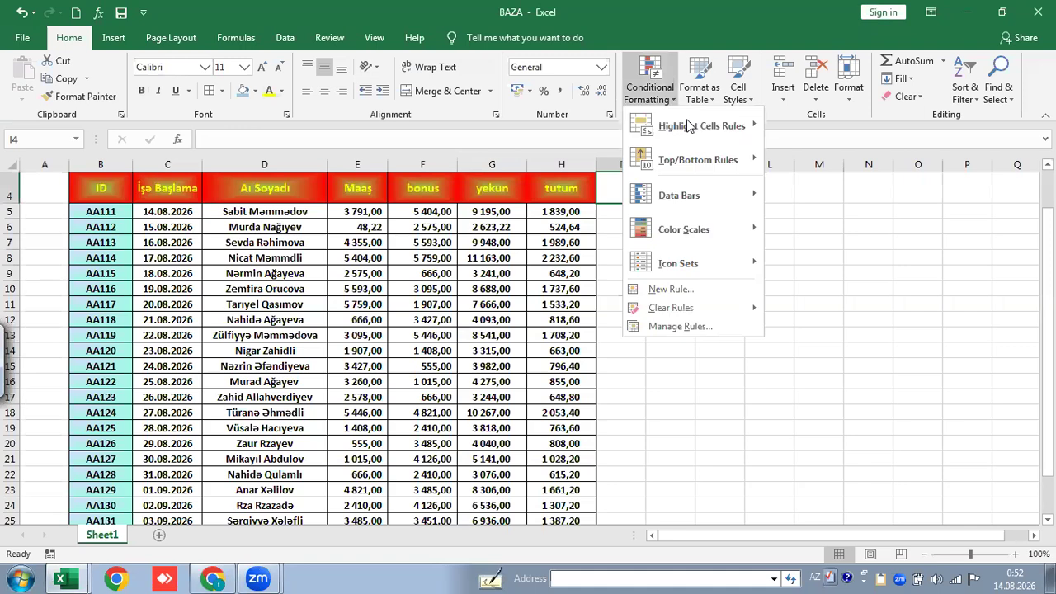
# Examine the Highlight Cells and Top/Bottom conditional formatting rules and the Maaş and yekun values in the table.
pyautogui.moveTo(723, 127)
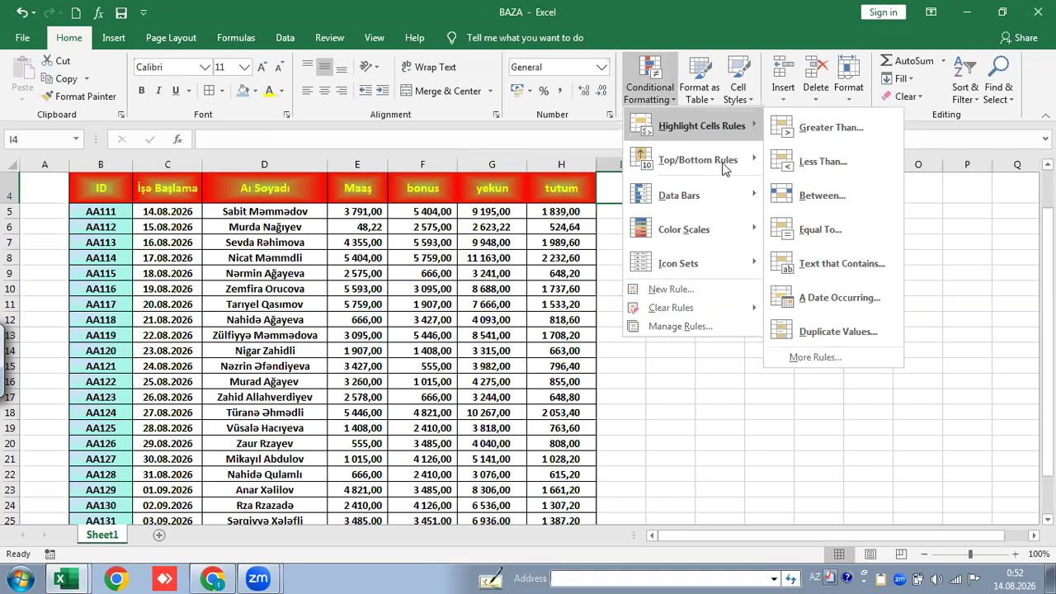
pyautogui.moveTo(723, 168)
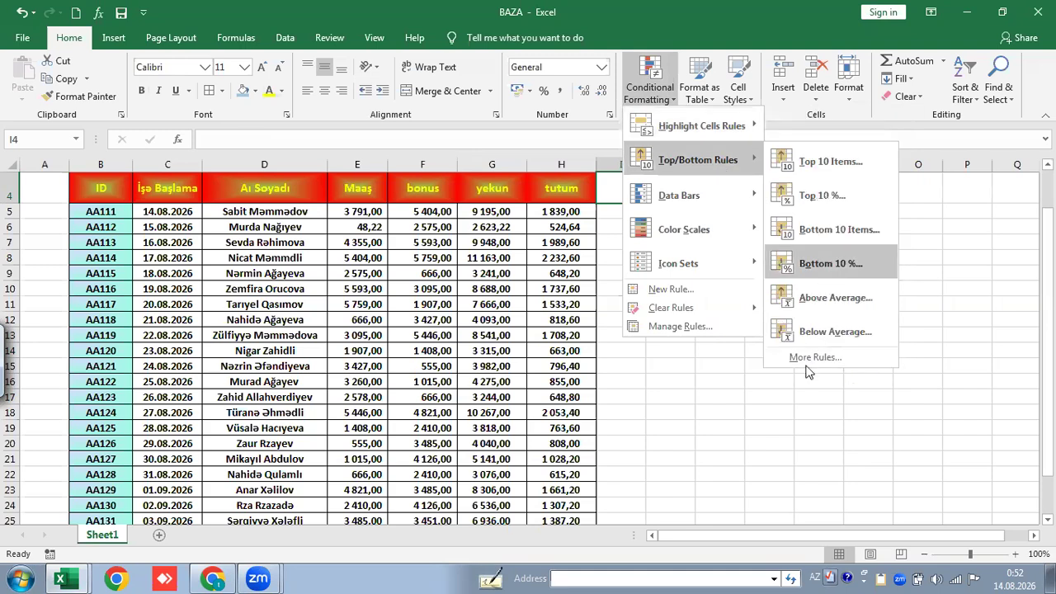
pyautogui.click(465, 246)
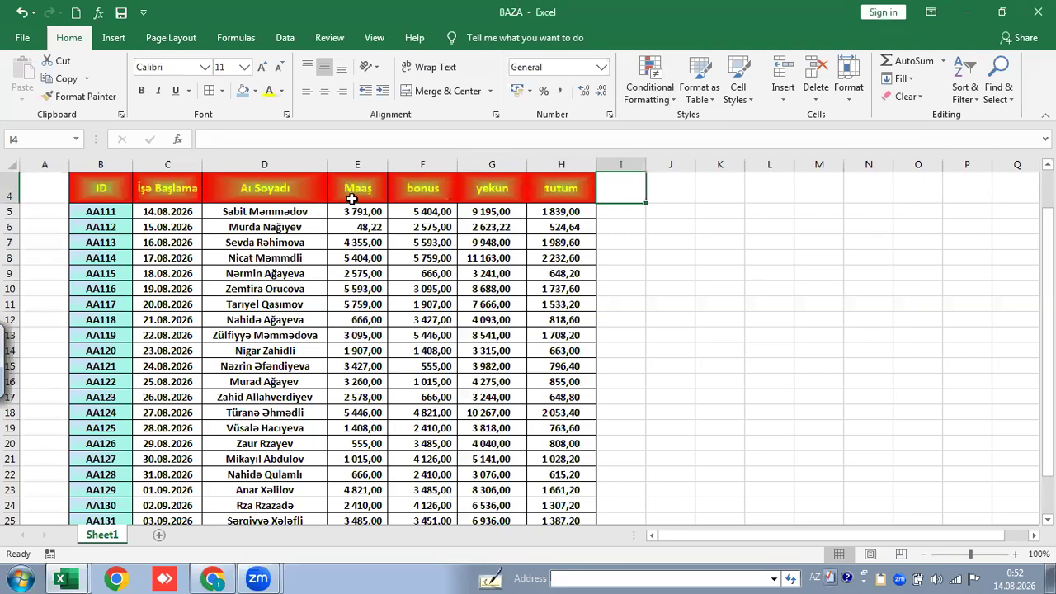
pyautogui.click(374, 211)
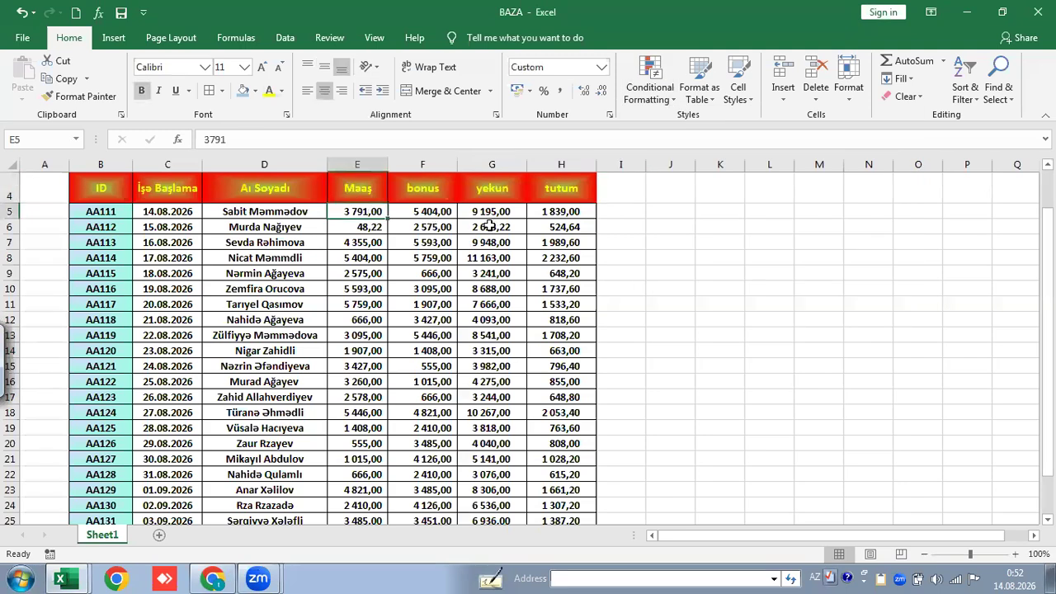
pyautogui.click(505, 266)
pyautogui.click(498, 368)
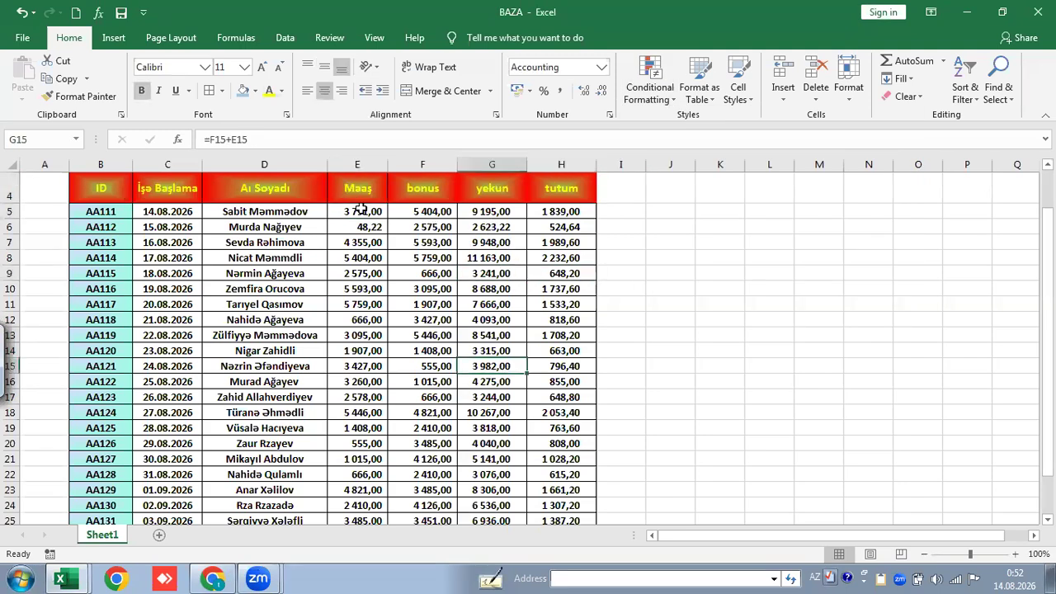
pyautogui.click(361, 211)
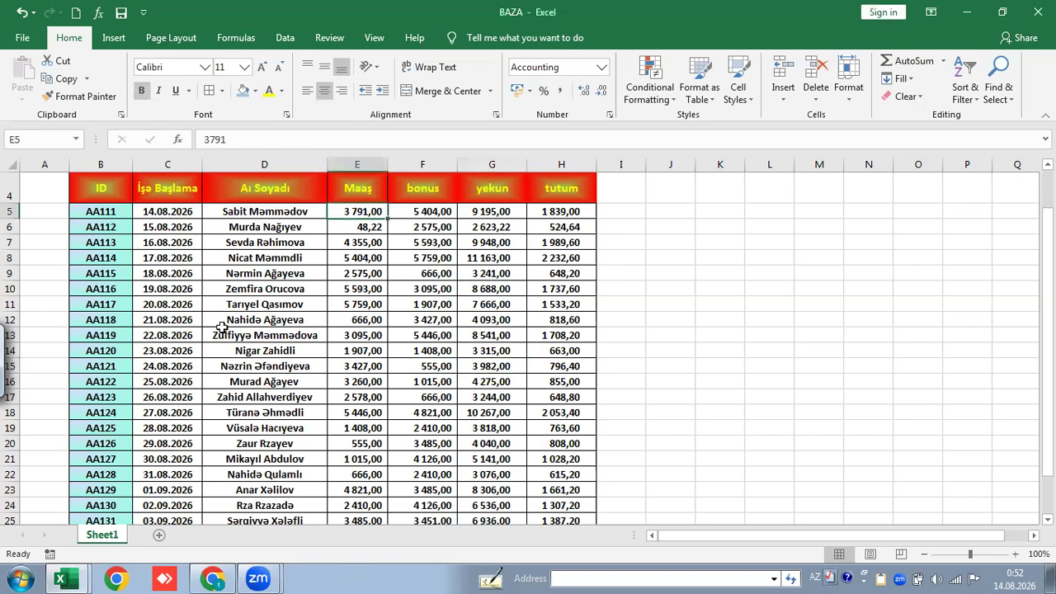
pyautogui.click(358, 412)
pyautogui.scroll(1, 358, 421)
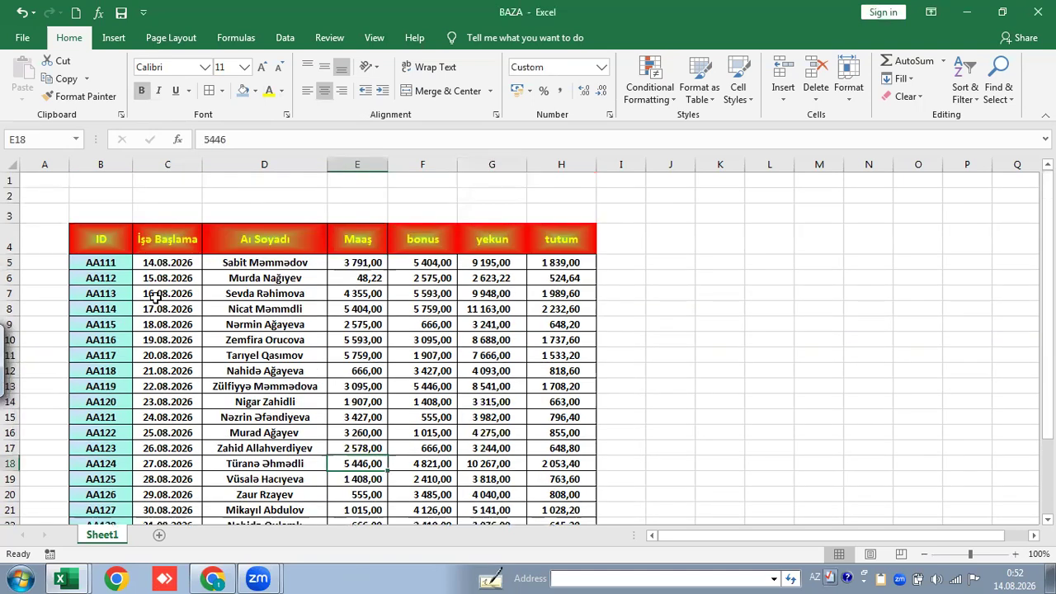
pyautogui.scroll(-6, 283, 320)
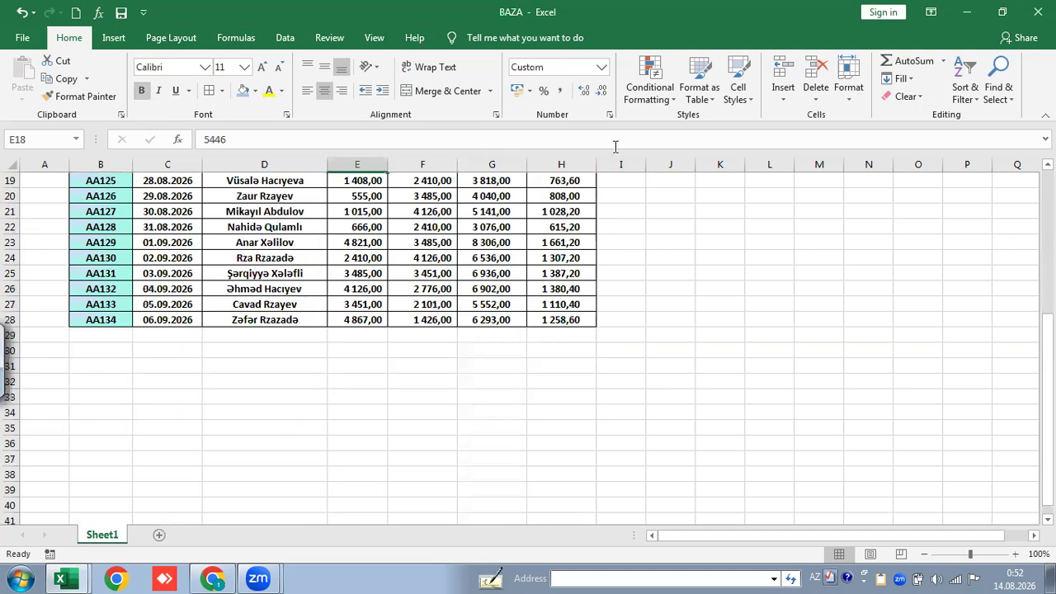
pyautogui.scroll(6, 648, 174)
pyautogui.click(650, 87)
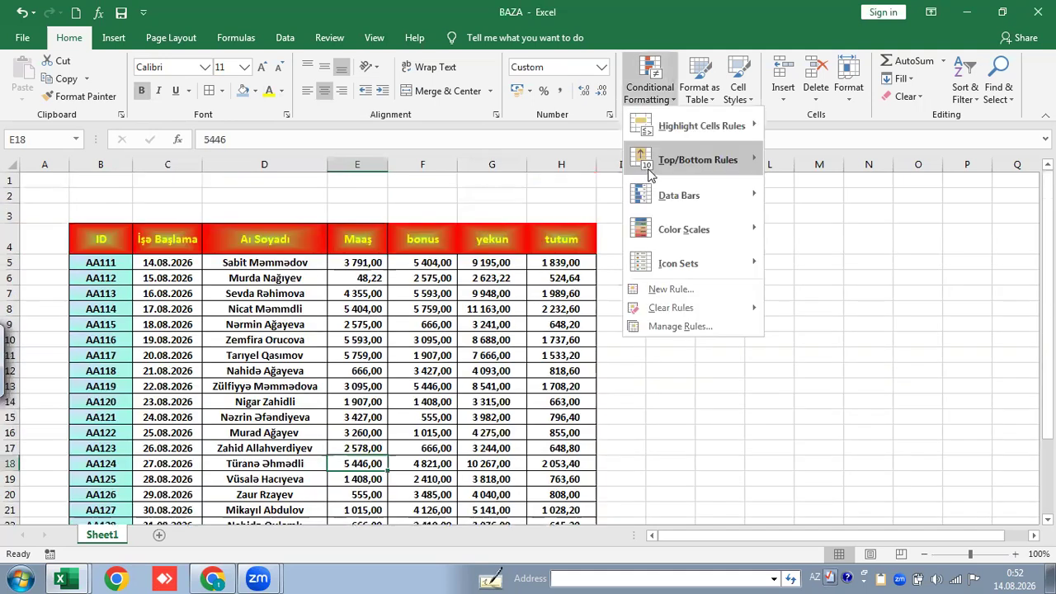
pyautogui.moveTo(654, 162)
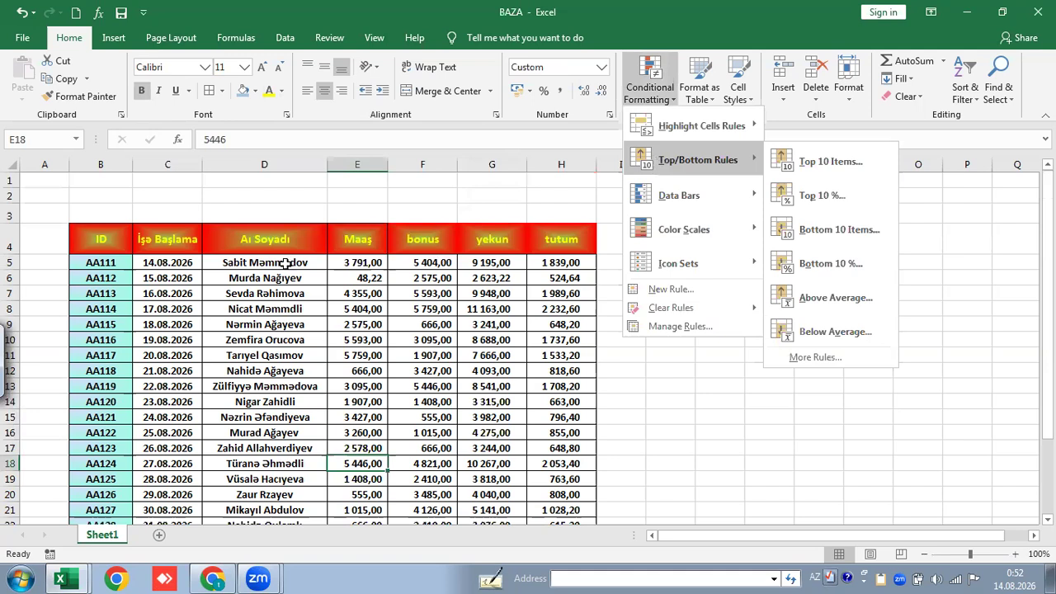
pyautogui.click(347, 274)
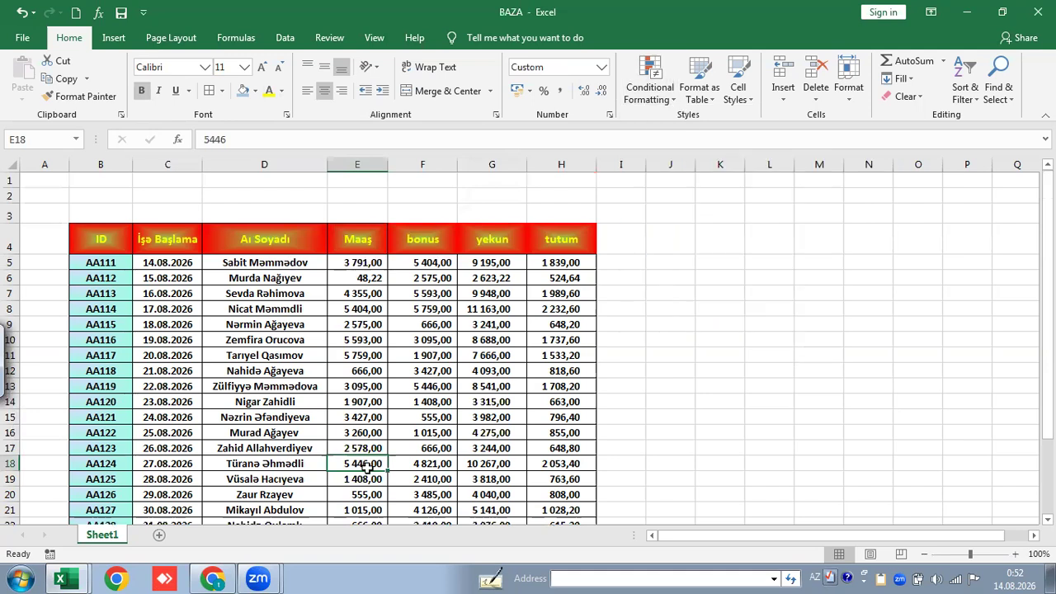
# Highlight the top 10 items among the Maaş values in E5:E28 with Light Red Fill with Dark Red Text.
pyautogui.moveTo(357, 263); pyautogui.dragTo(307, 492)
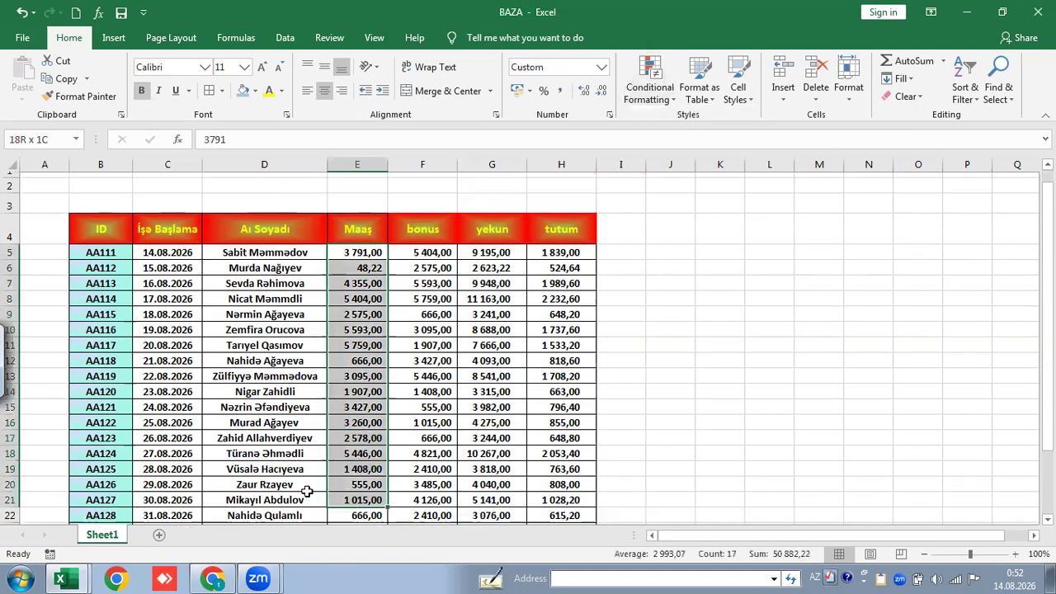
pyautogui.moveTo(317, 448); pyautogui.dragTo(368, 468)
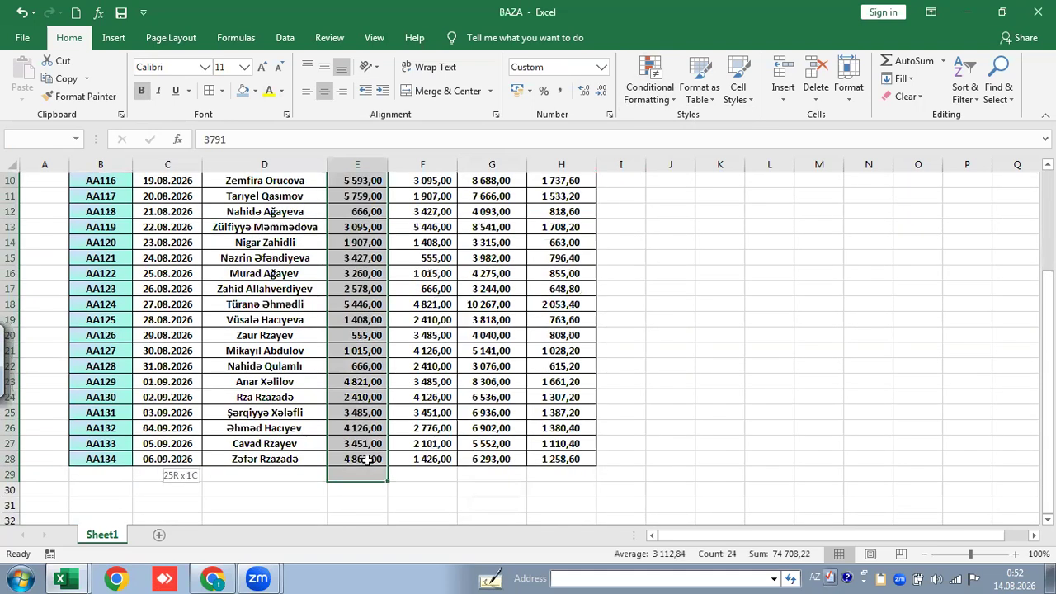
pyautogui.click(663, 82)
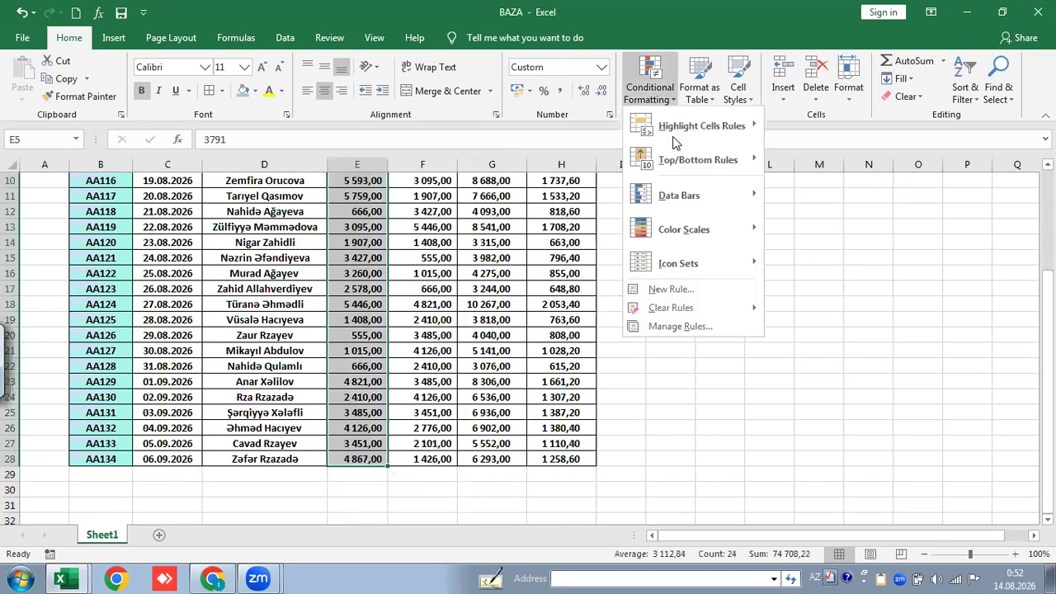
pyautogui.moveTo(682, 165)
pyautogui.scroll(3, 358, 256)
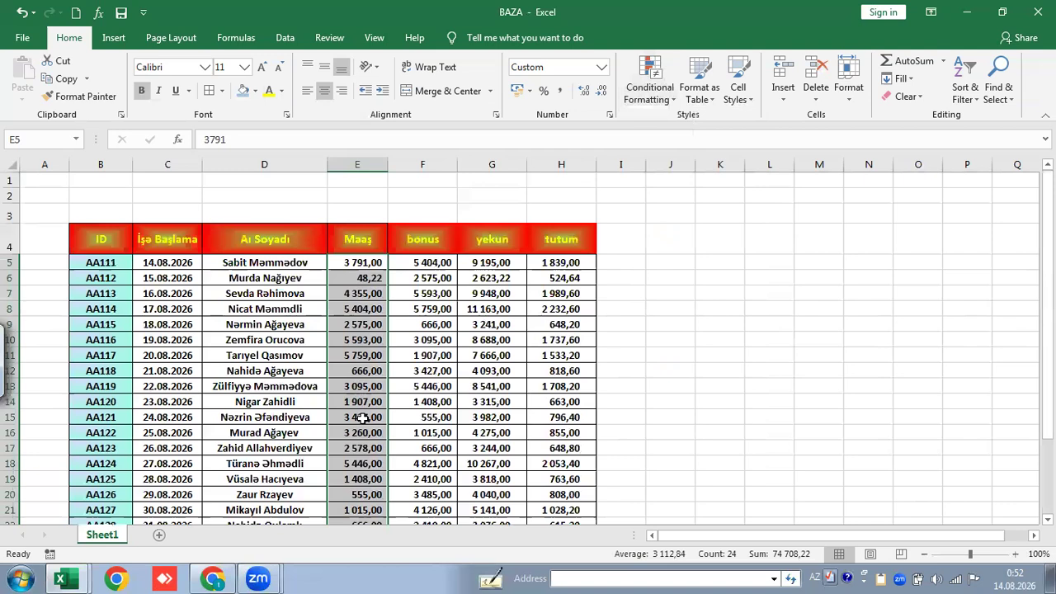
pyautogui.scroll(-3, 344, 290)
pyautogui.scroll(-2, 346, 273)
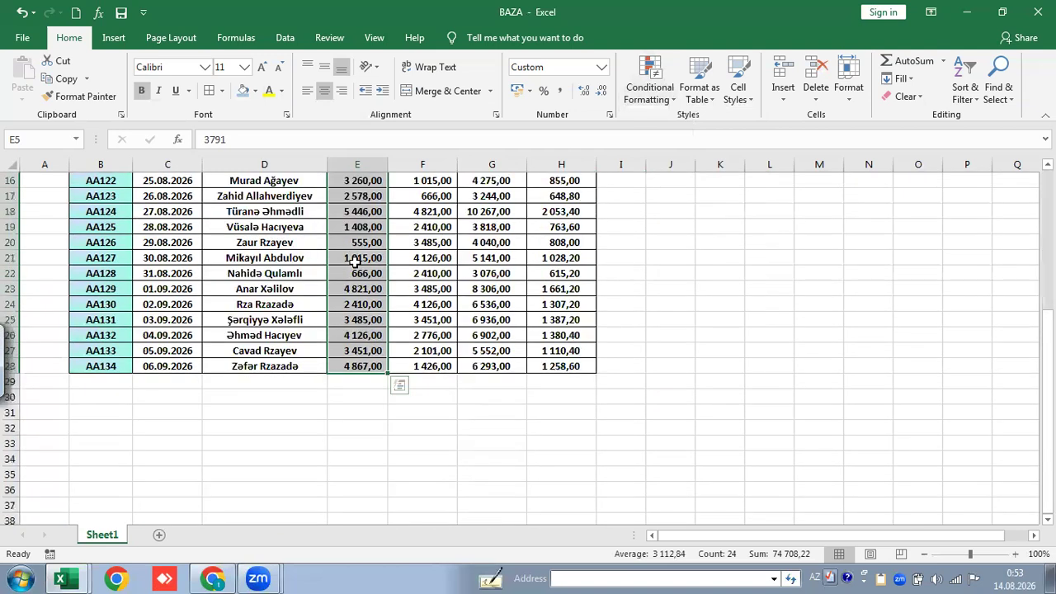
pyautogui.scroll(2, 526, 177)
pyautogui.scroll(2, 526, 176)
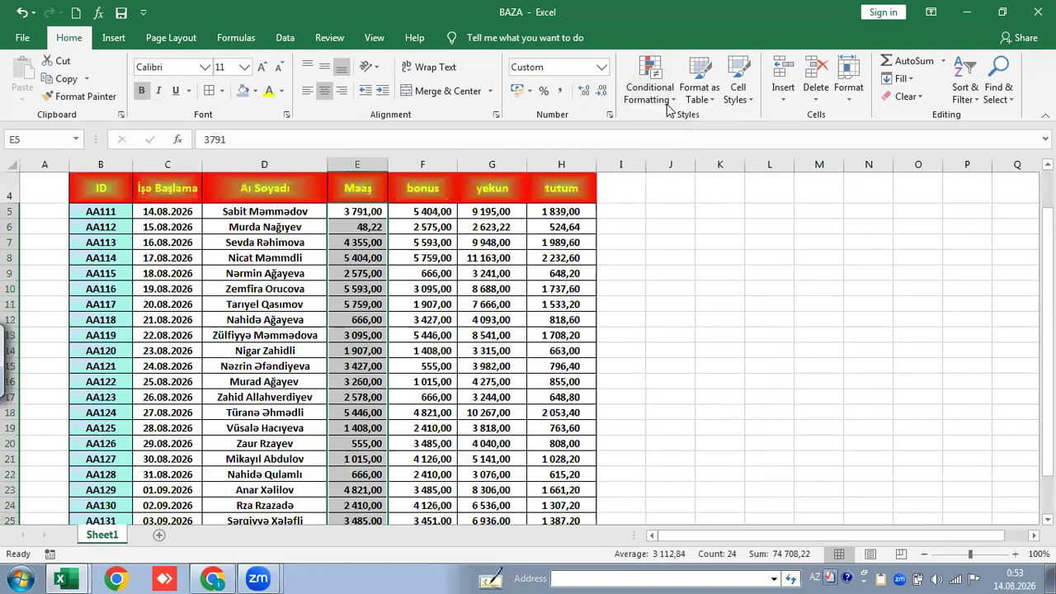
pyautogui.click(669, 95)
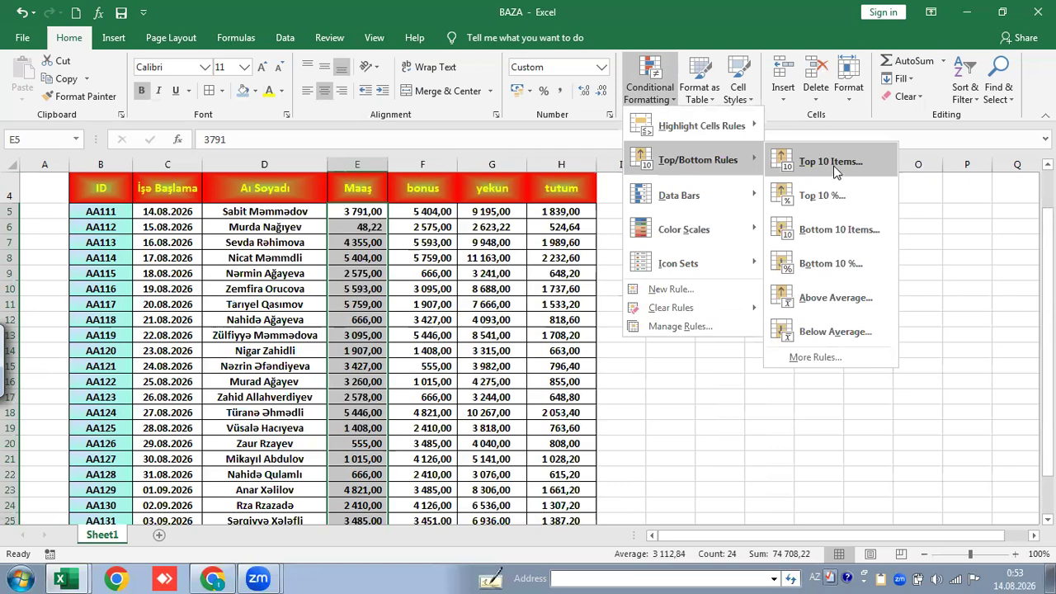
pyautogui.click(833, 163)
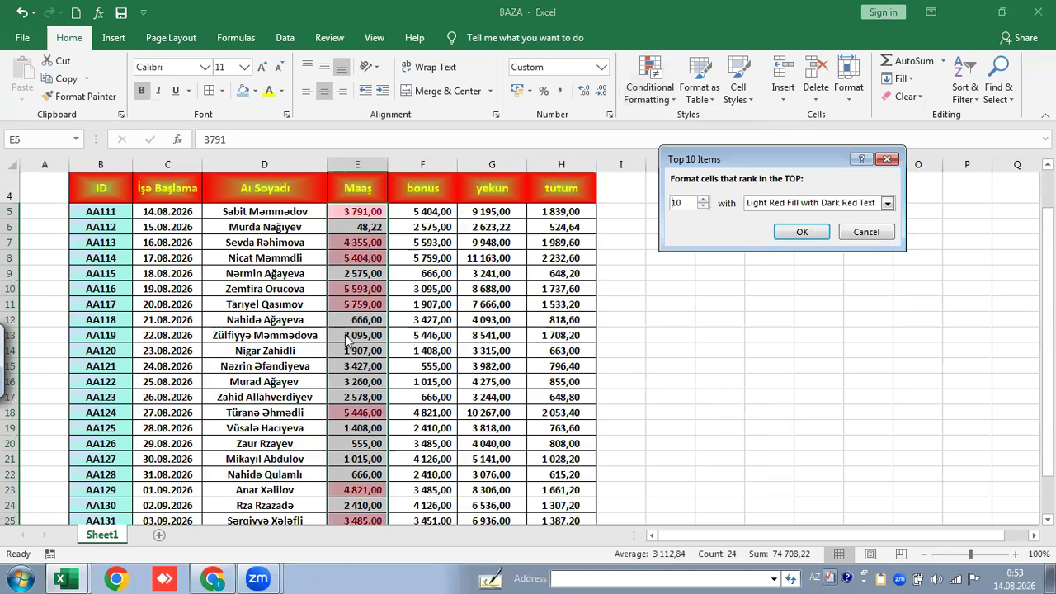
pyautogui.click(703, 200)
pyautogui.click(701, 208)
pyautogui.click(802, 233)
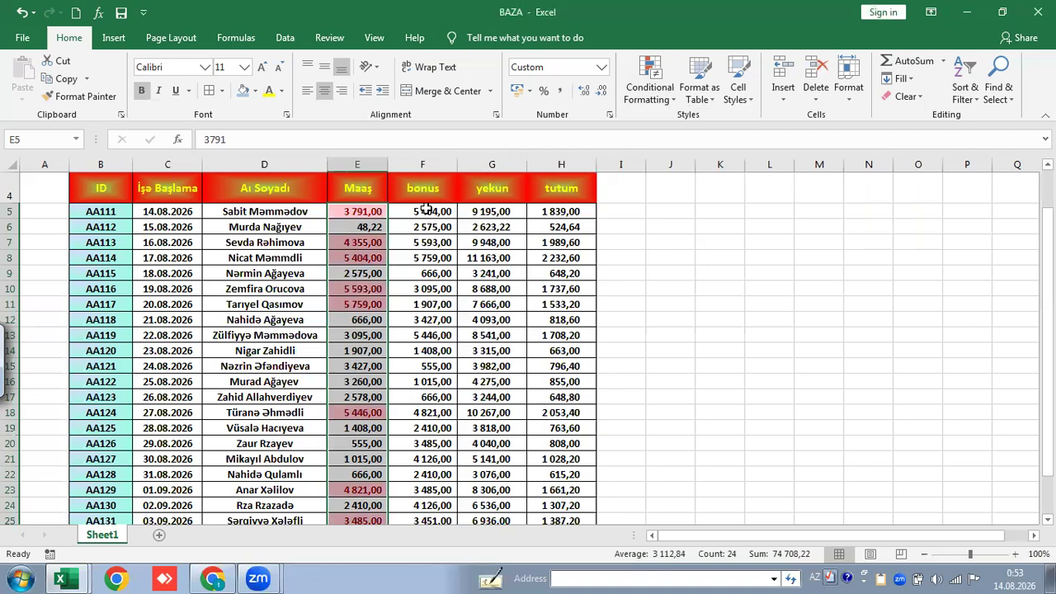
# Review the Top/Bottom conditional formatting rules and inspect the tutum formula in cell H5.
pyautogui.click(648, 92)
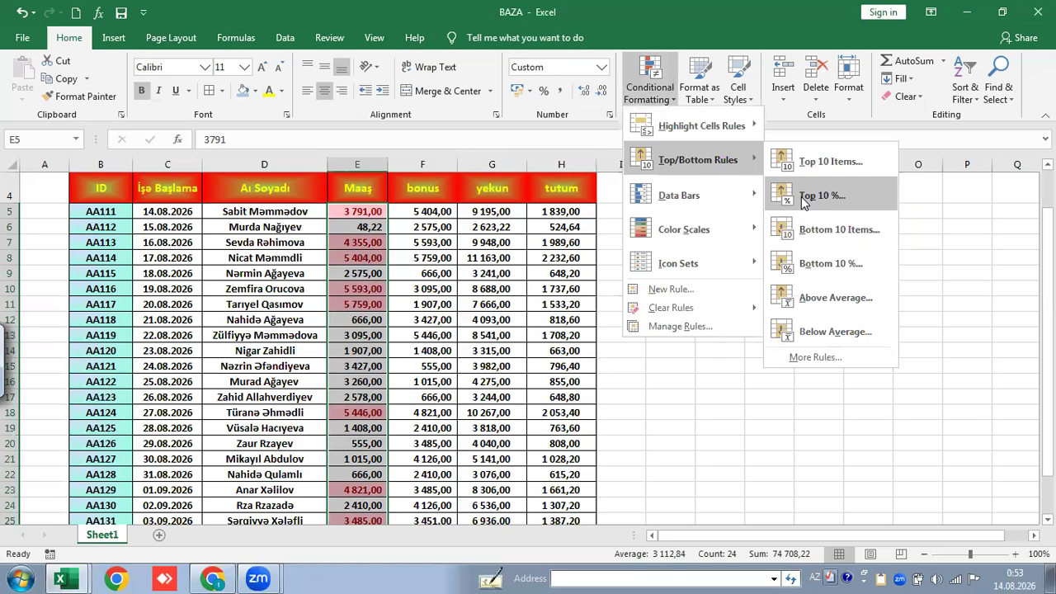
pyautogui.click(575, 241)
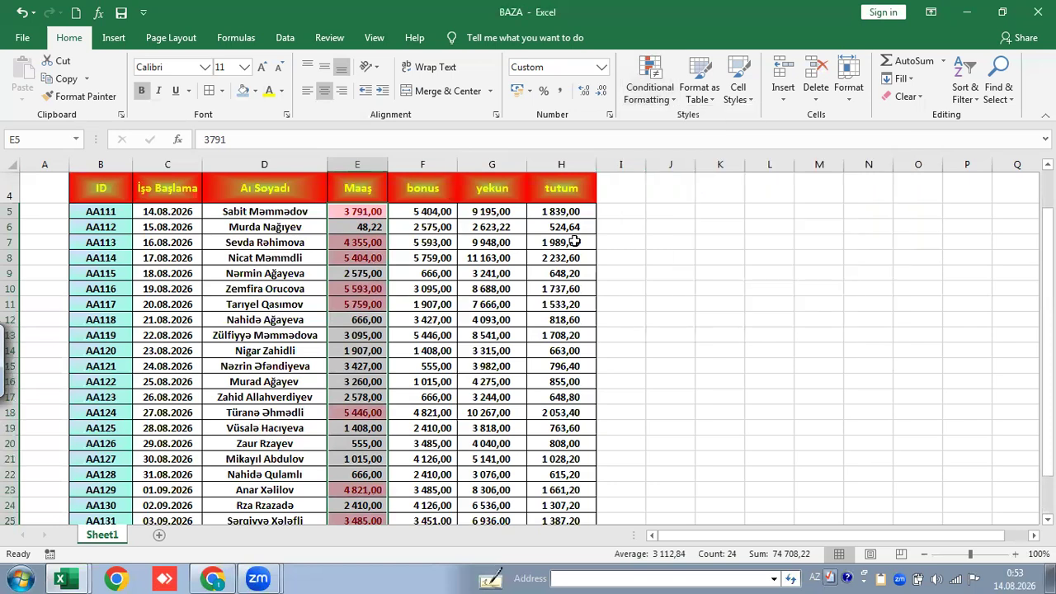
pyautogui.click(681, 85)
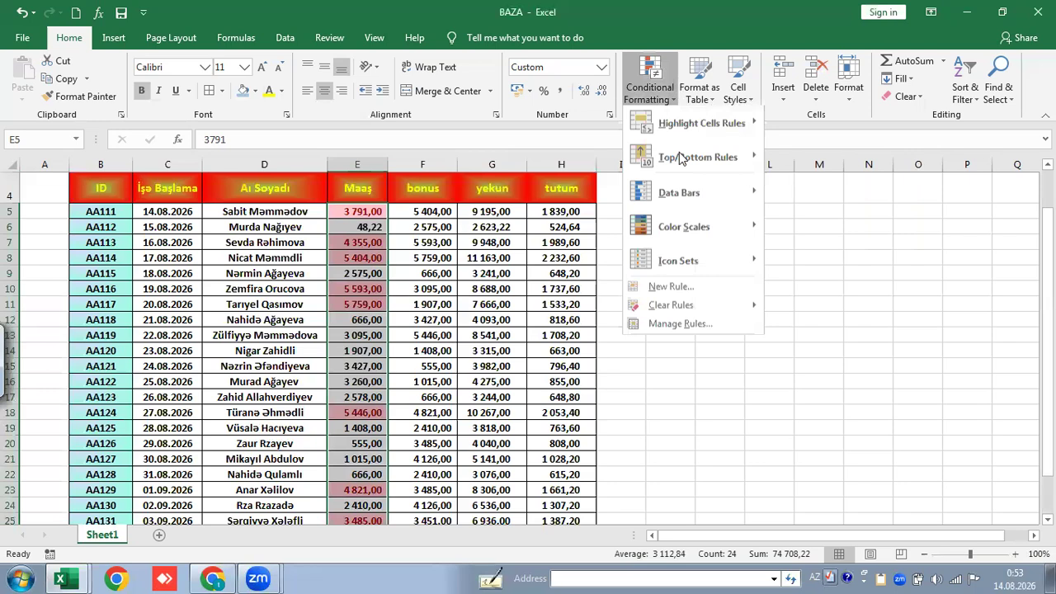
pyautogui.moveTo(682, 159)
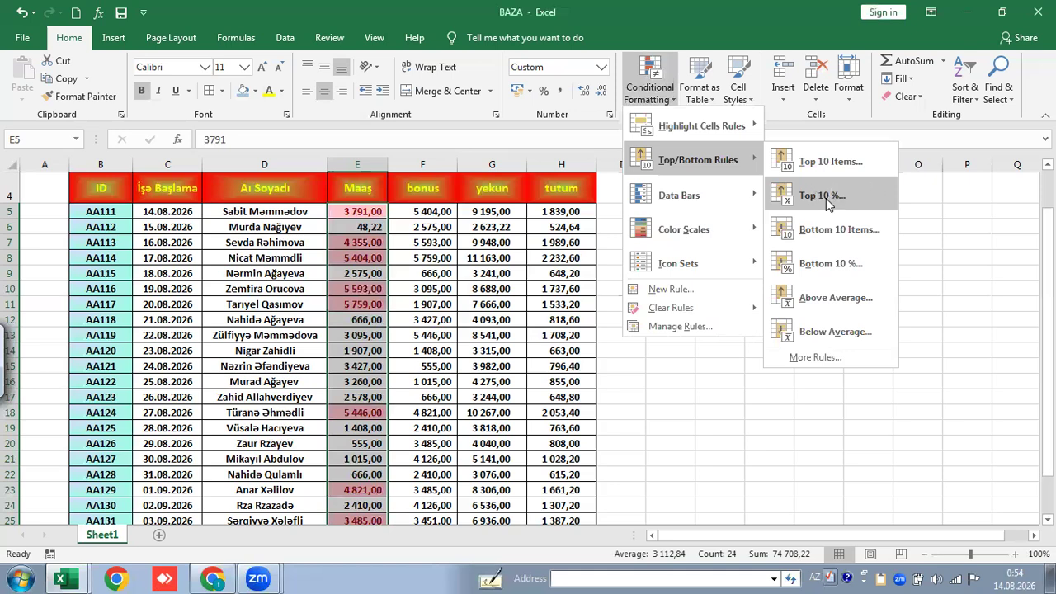
pyautogui.click(495, 201)
pyautogui.click(587, 210)
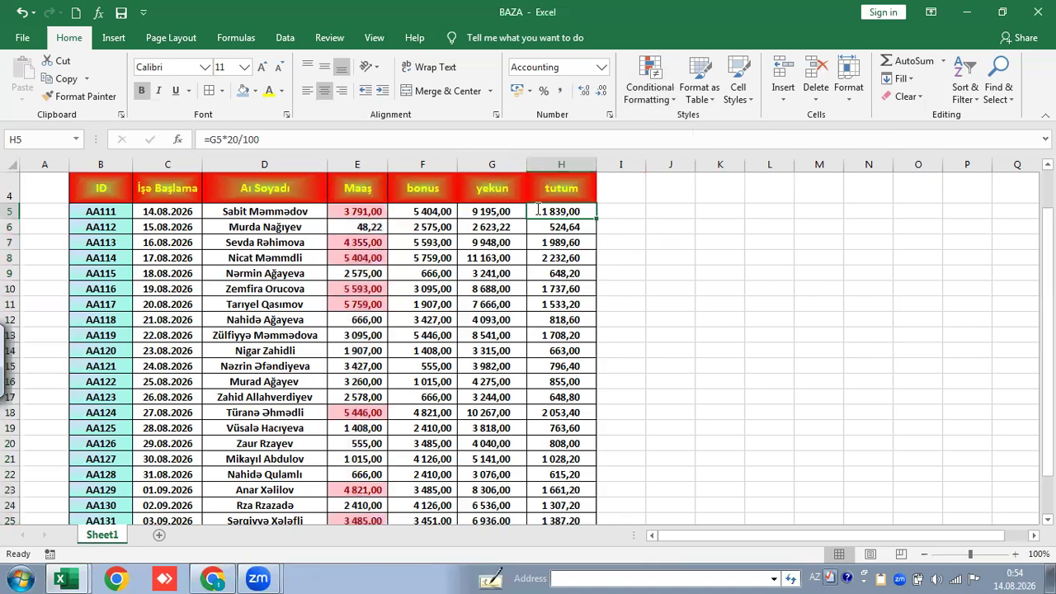
pyautogui.doubleClick(586, 211)
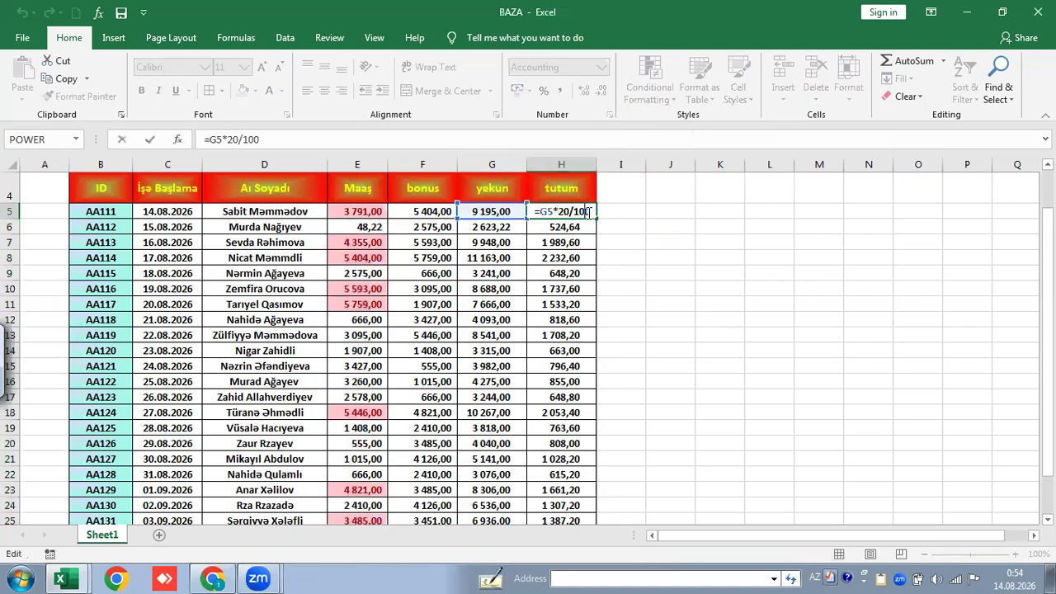
pyautogui.press('Return')
pyautogui.press('Return')
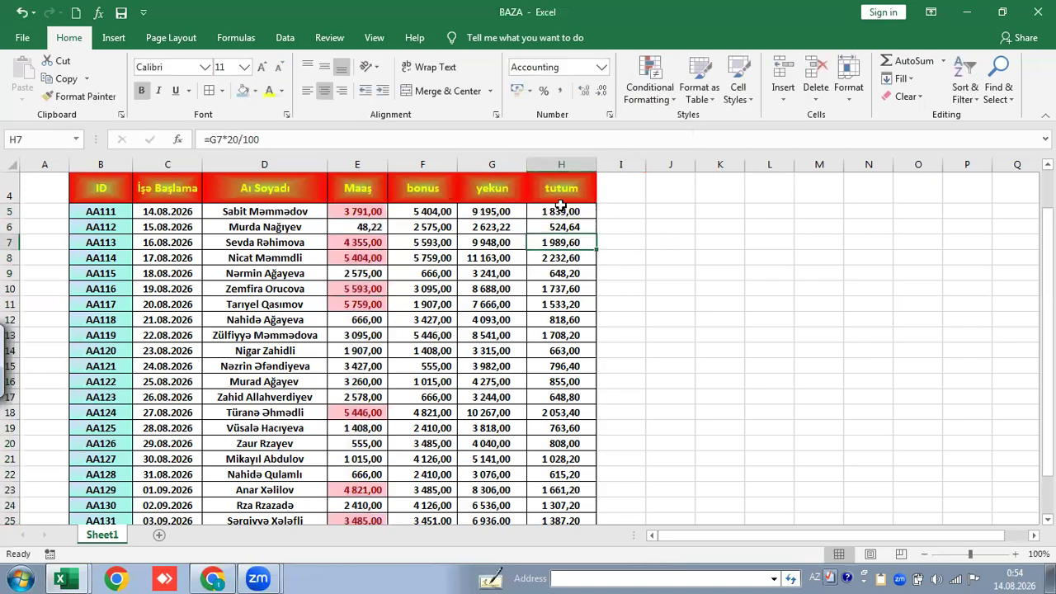
# Highlight the top 10% of the tutum values in H5:H28 with Yellow Fill with Dark Yellow Text.
pyautogui.click(559, 216)
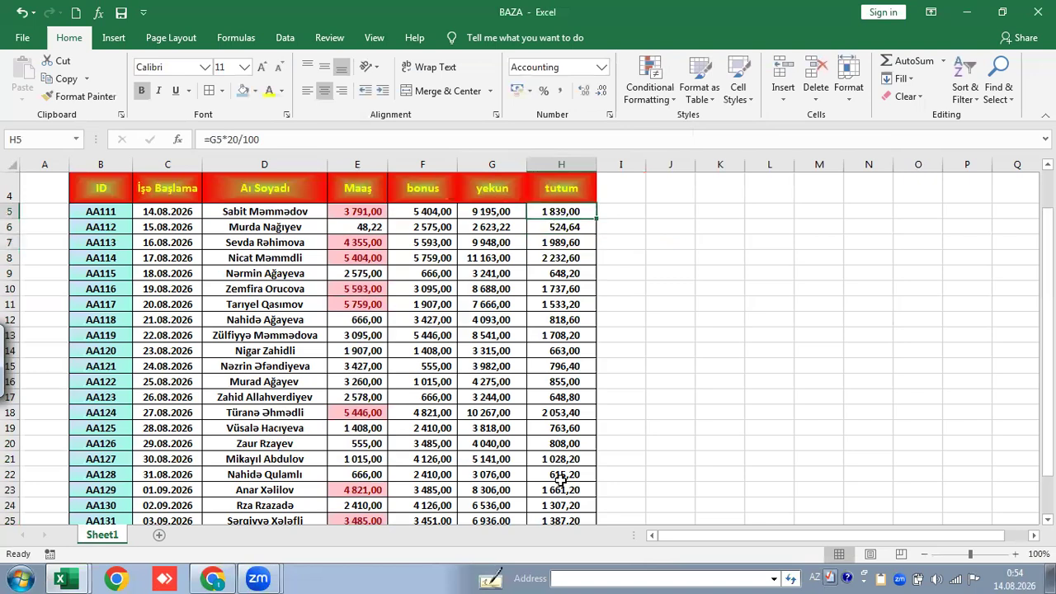
pyautogui.moveTo(562, 480); pyautogui.dragTo(566, 456)
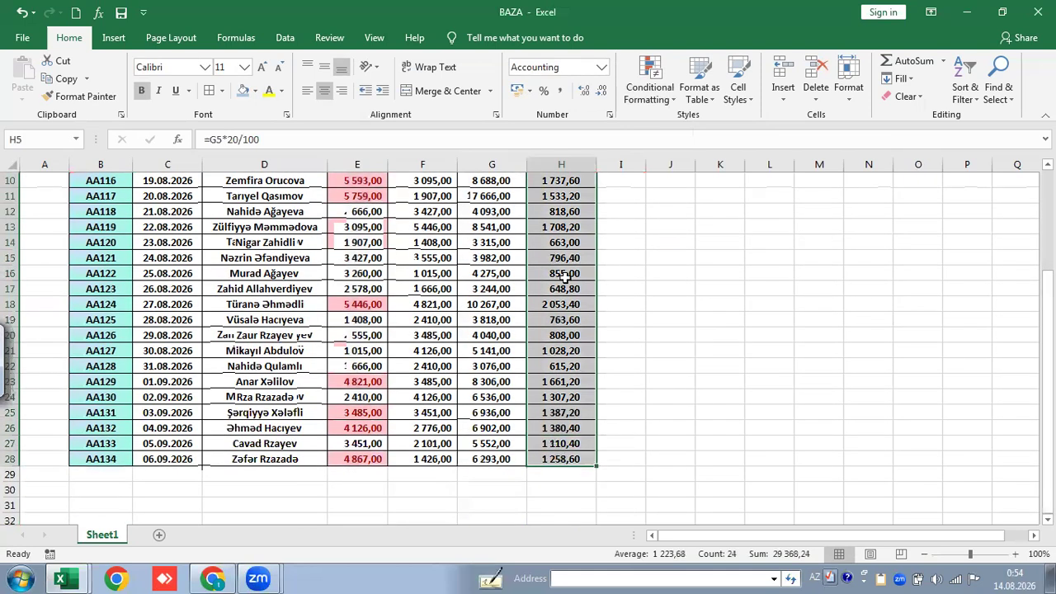
pyautogui.scroll(3, 548, 293)
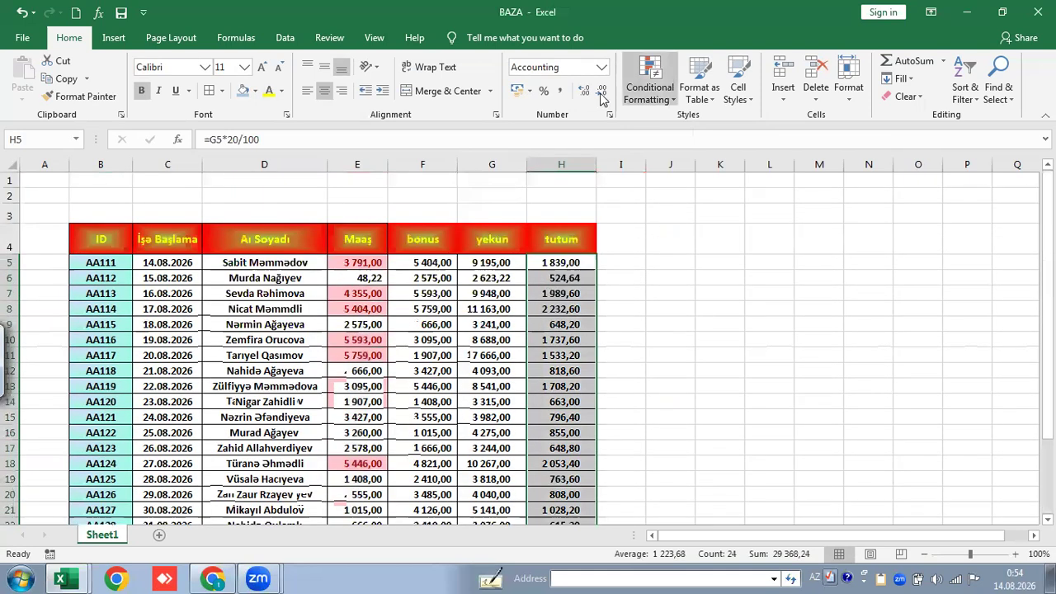
pyautogui.click(646, 98)
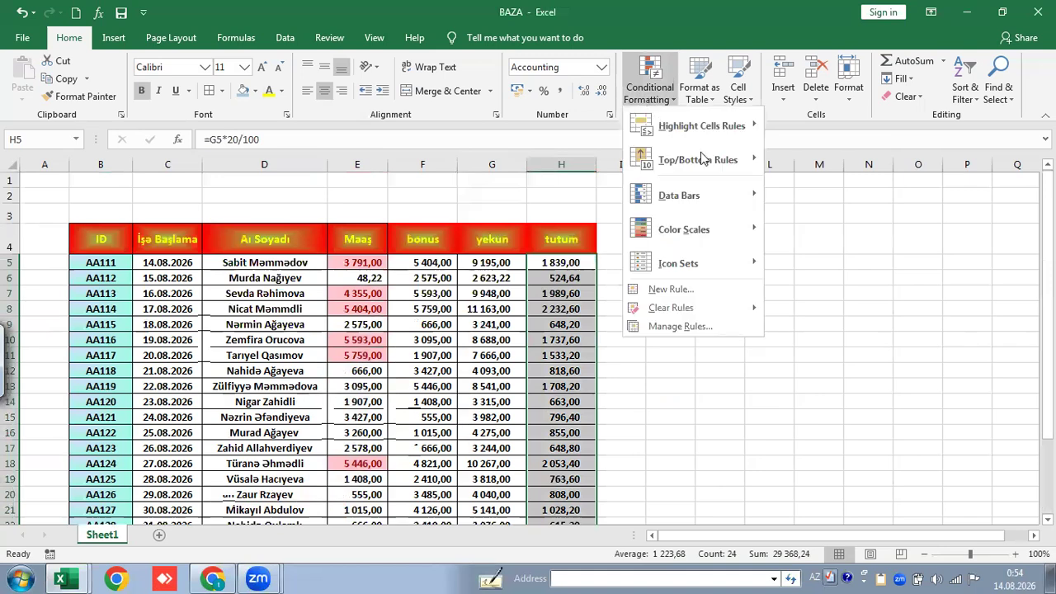
pyautogui.moveTo(757, 171)
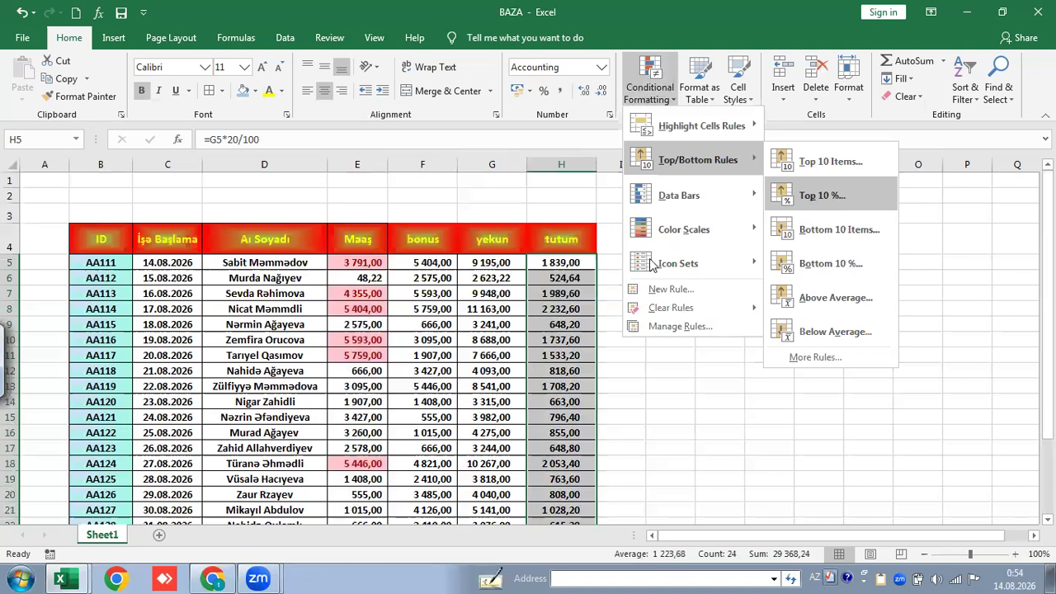
pyautogui.click(806, 198)
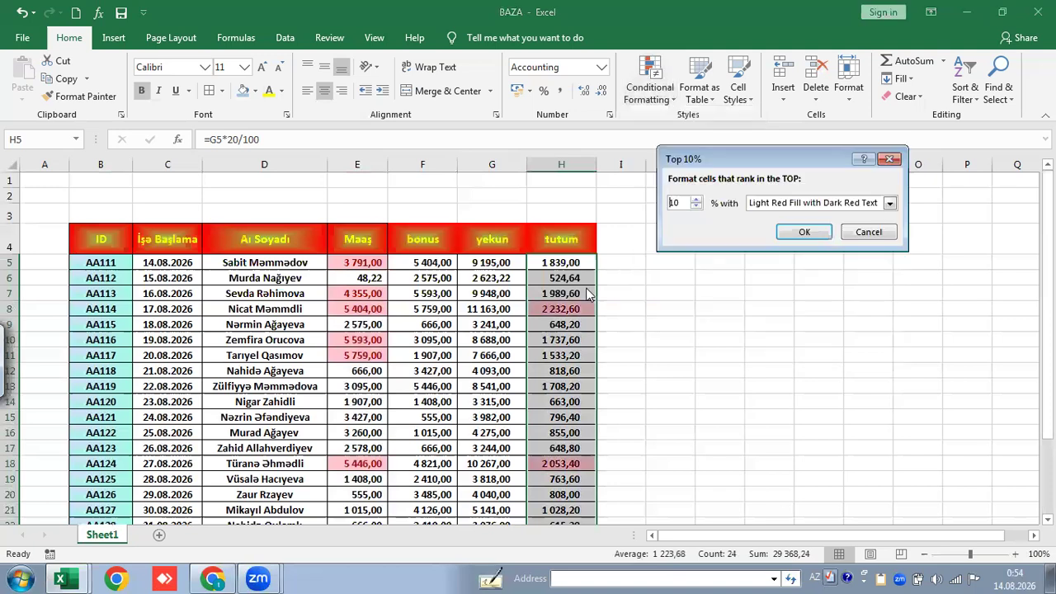
pyautogui.click(697, 206)
pyautogui.click(697, 206)
pyautogui.click(697, 200)
pyautogui.click(697, 199)
pyautogui.click(890, 203)
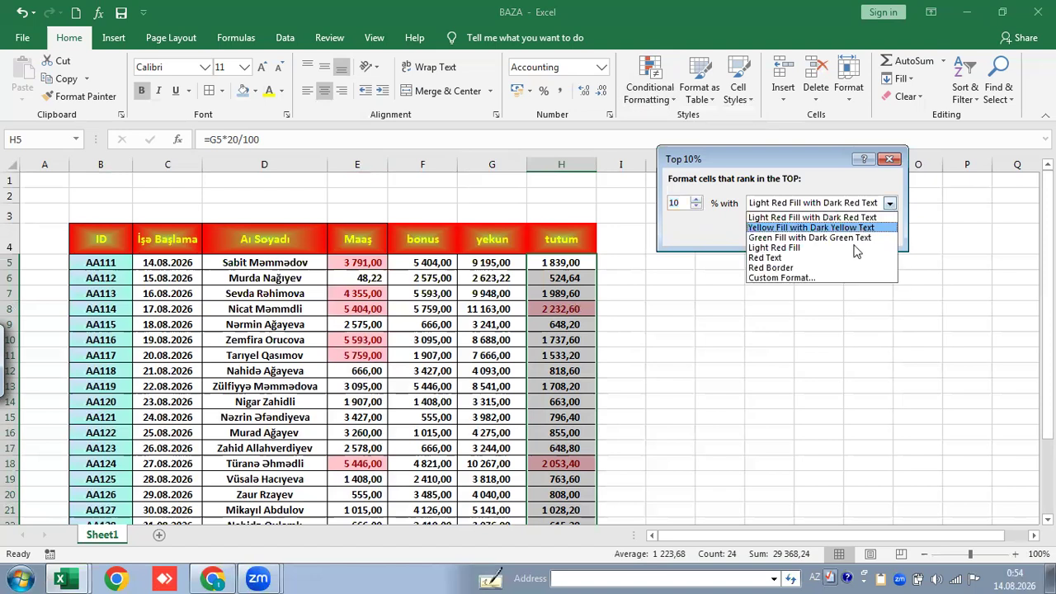
pyautogui.click(773, 230)
pyautogui.click(789, 236)
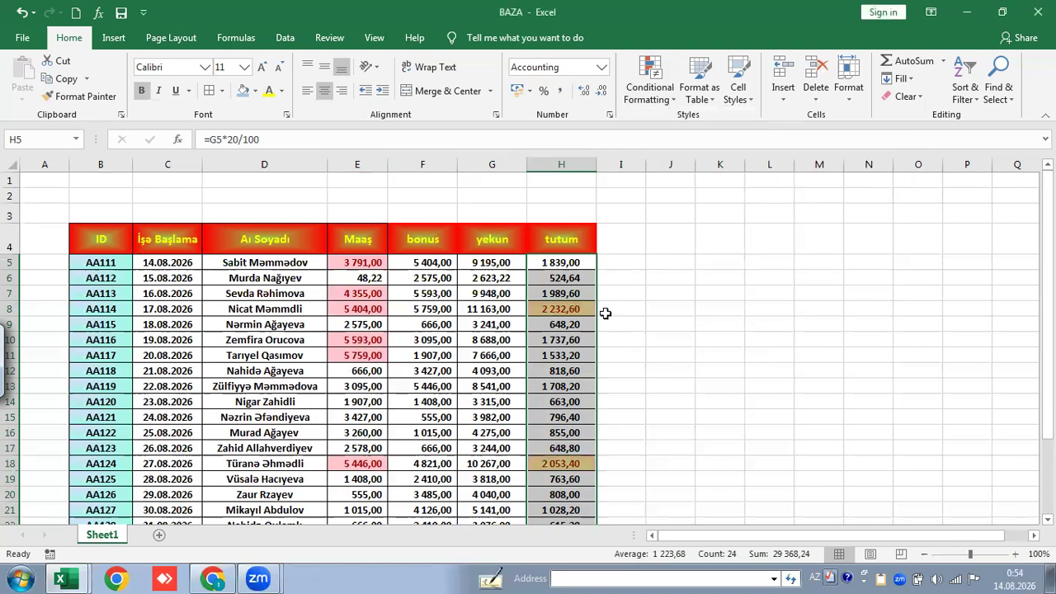
pyautogui.scroll(-2, 606, 284)
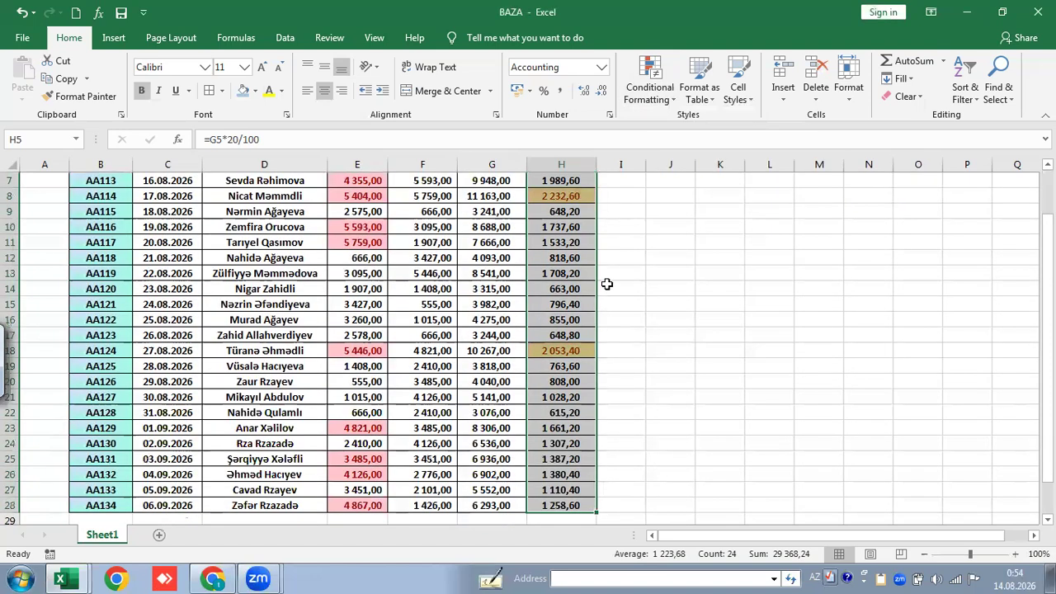
pyautogui.scroll(-6, 607, 285)
pyautogui.click(633, 98)
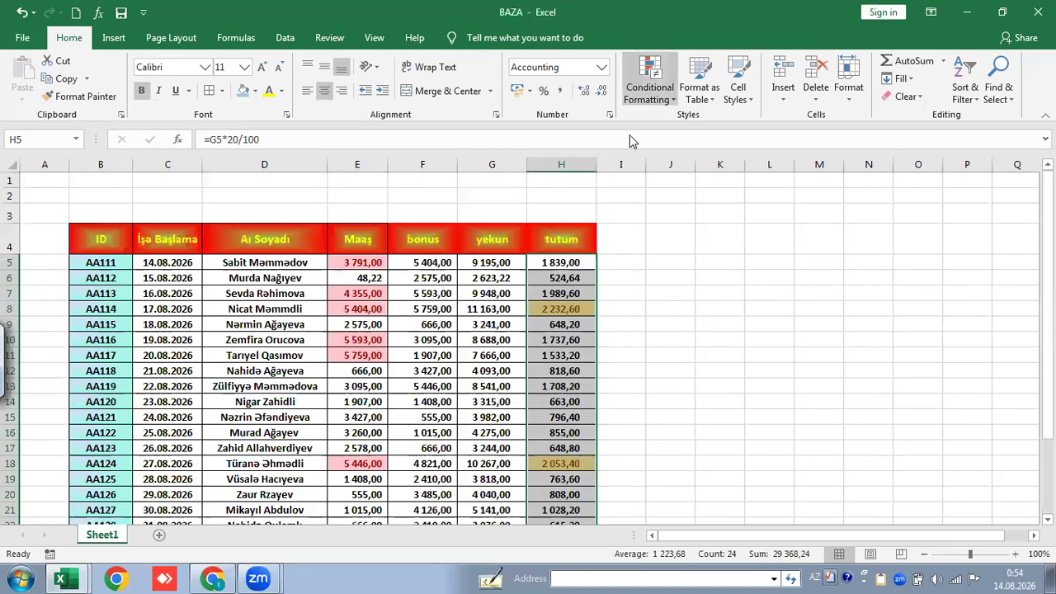
pyautogui.moveTo(692, 161)
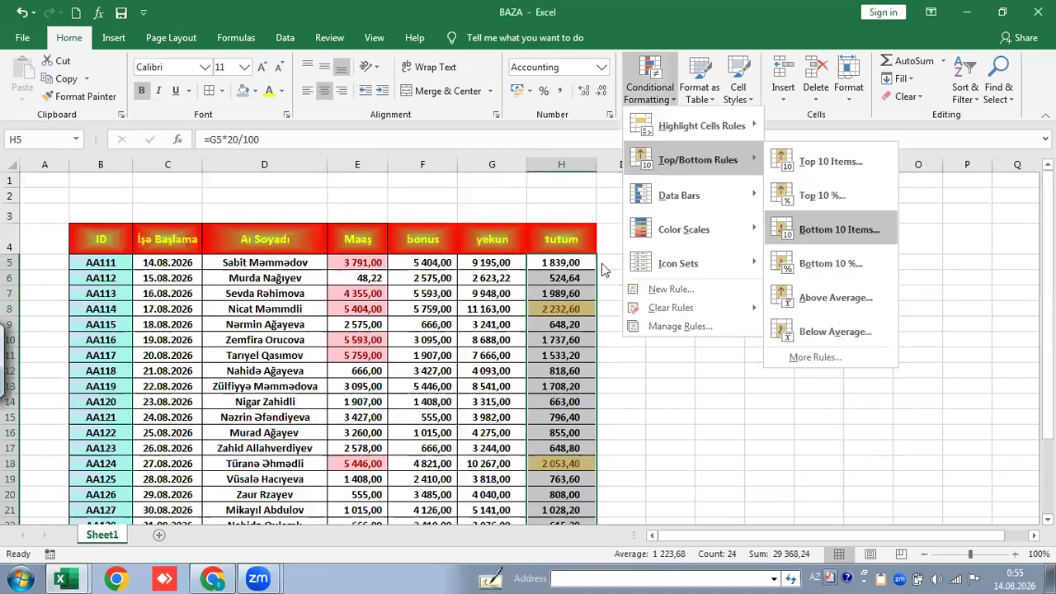
pyautogui.moveTo(421, 262); pyautogui.dragTo(422, 478)
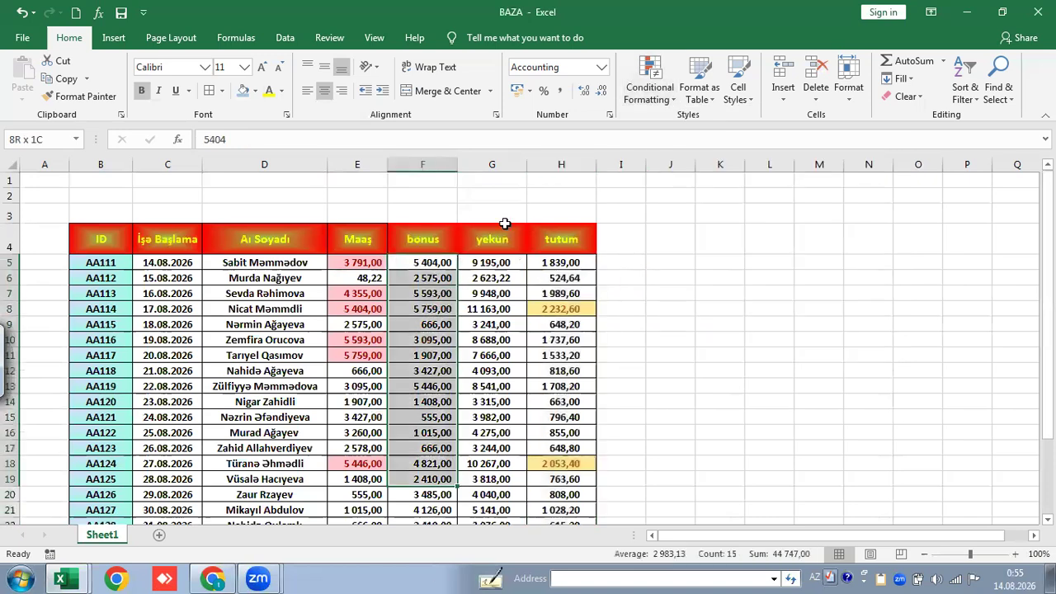
pyautogui.moveTo(504, 223); pyautogui.dragTo(561, 489)
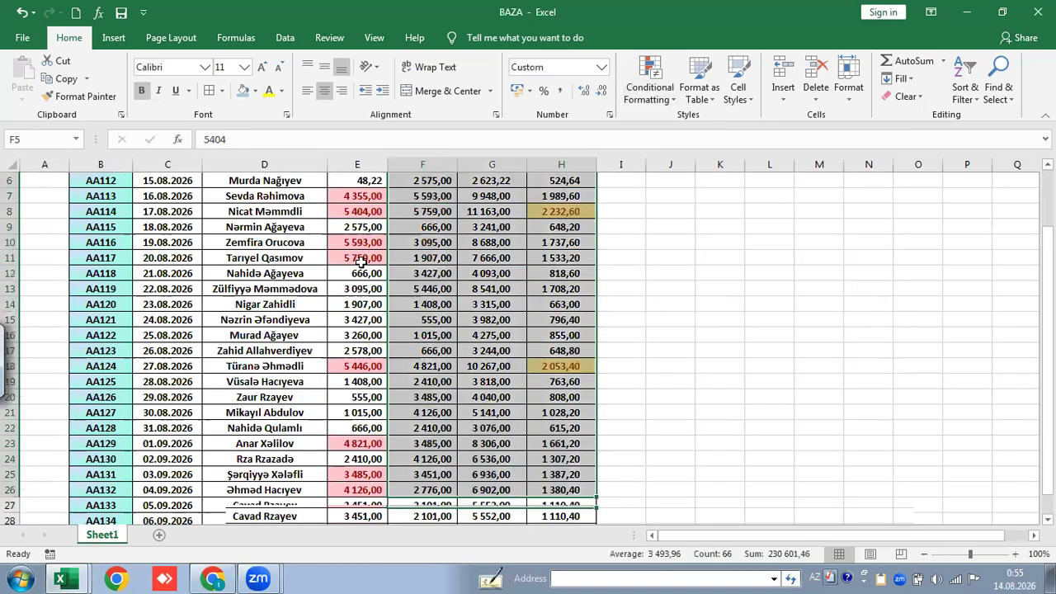
# Start a Bottom 10 Items rule for the Maaş values in E5:E28 with Yellow Fill with Dark Yellow Text.
pyautogui.scroll(2, 361, 262)
pyautogui.moveTo(361, 262); pyautogui.dragTo(356, 528)
pyautogui.moveTo(403, 467); pyautogui.dragTo(381, 446)
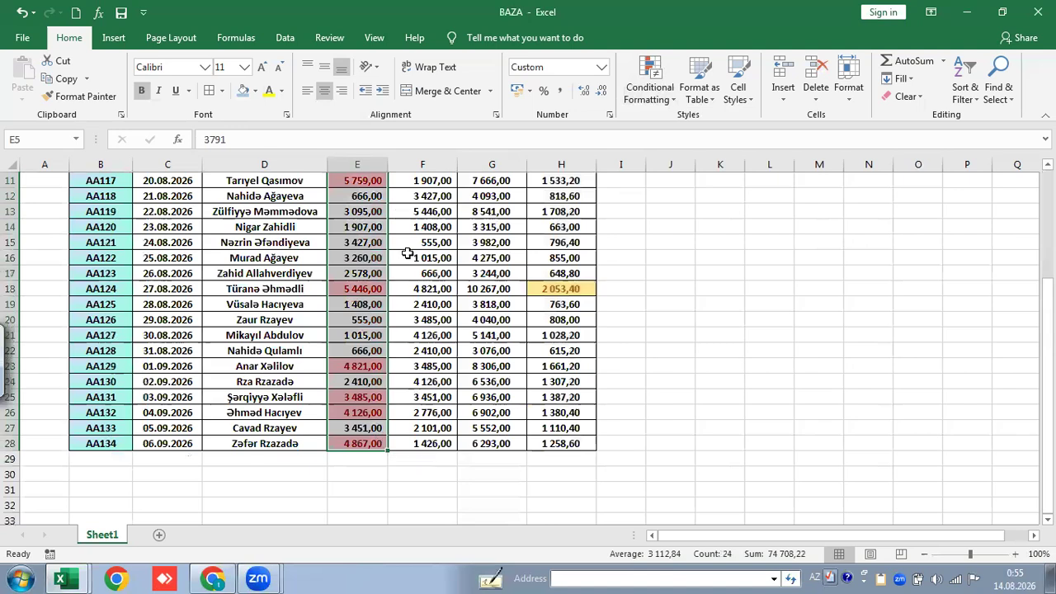
pyautogui.scroll(3, 412, 267)
pyautogui.scroll(-3, 550, 208)
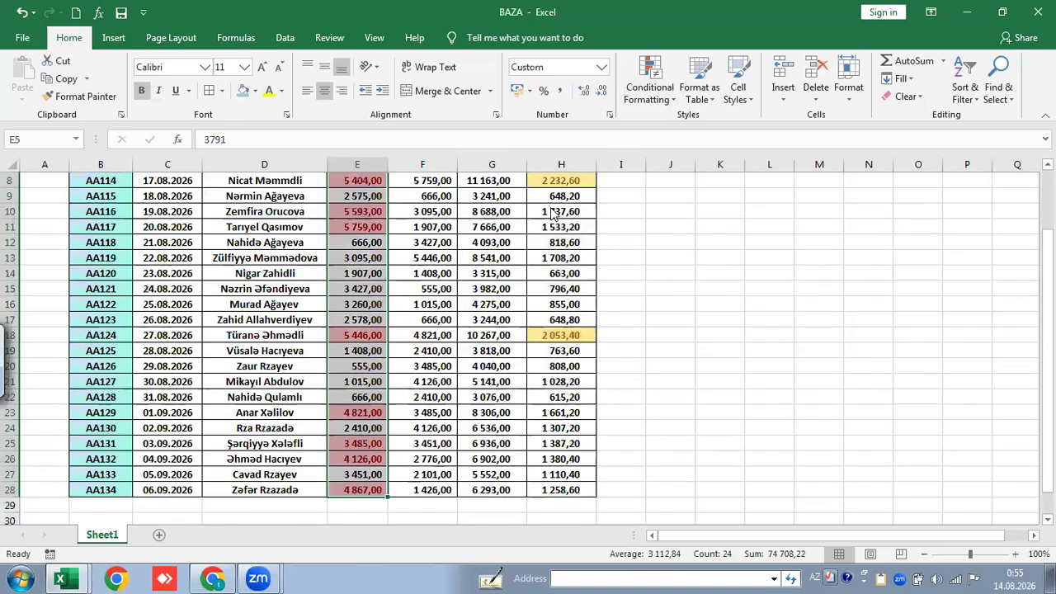
pyautogui.click(665, 95)
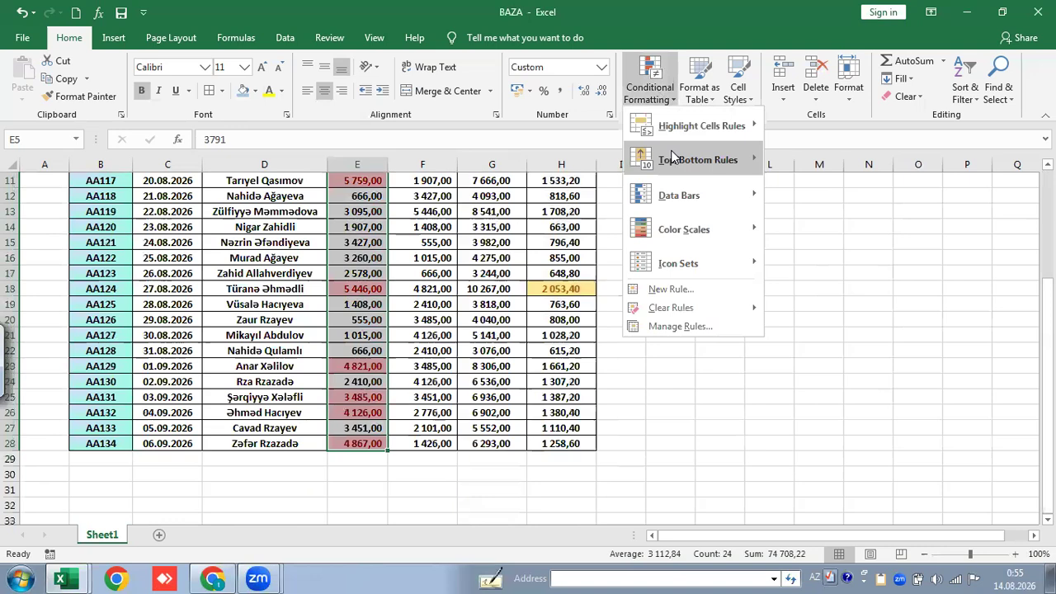
pyautogui.moveTo(751, 172)
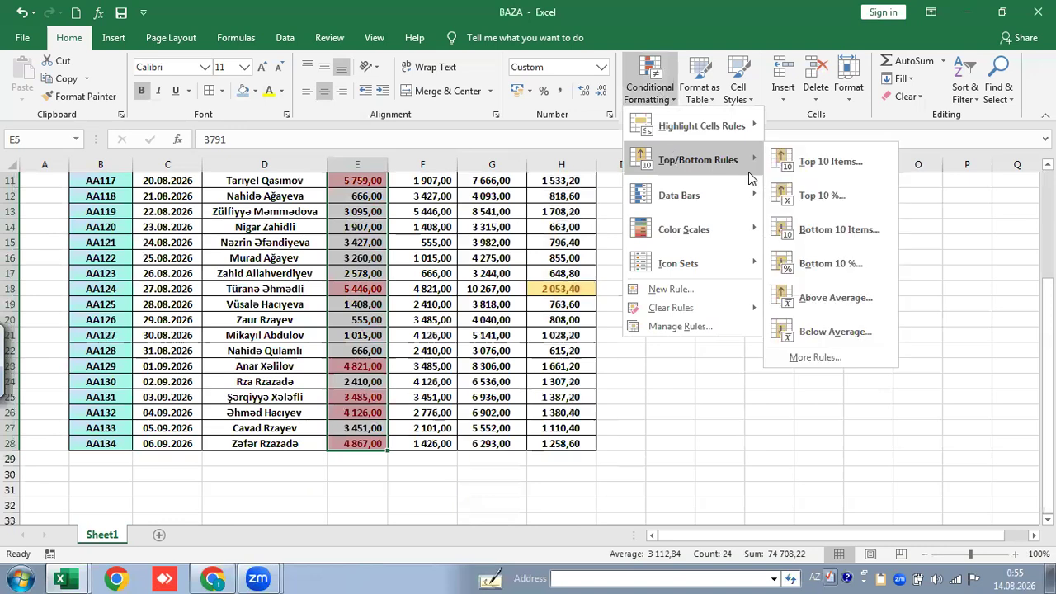
pyautogui.click(821, 236)
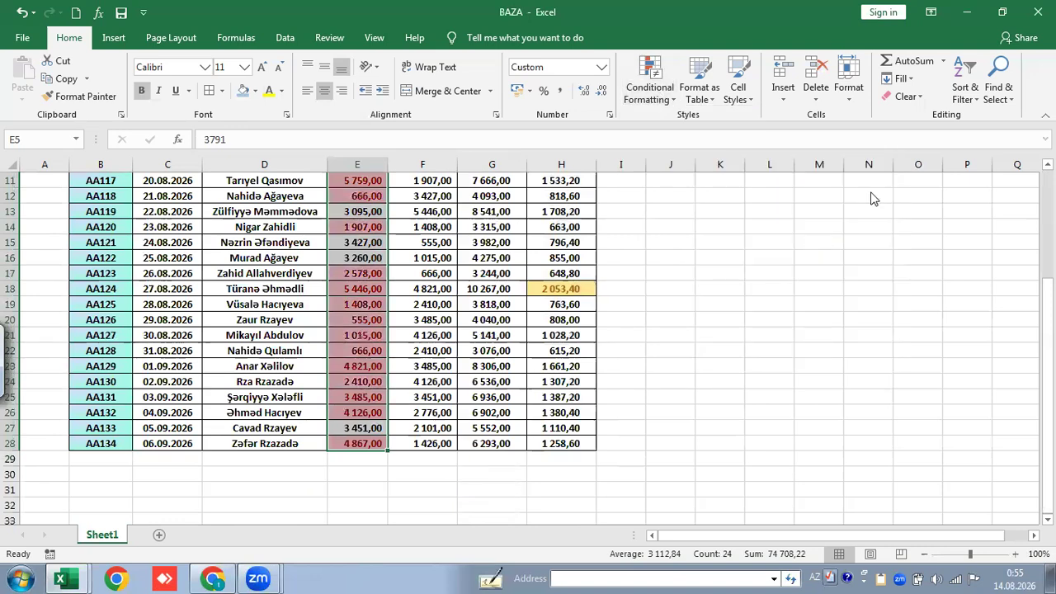
pyautogui.click(886, 204)
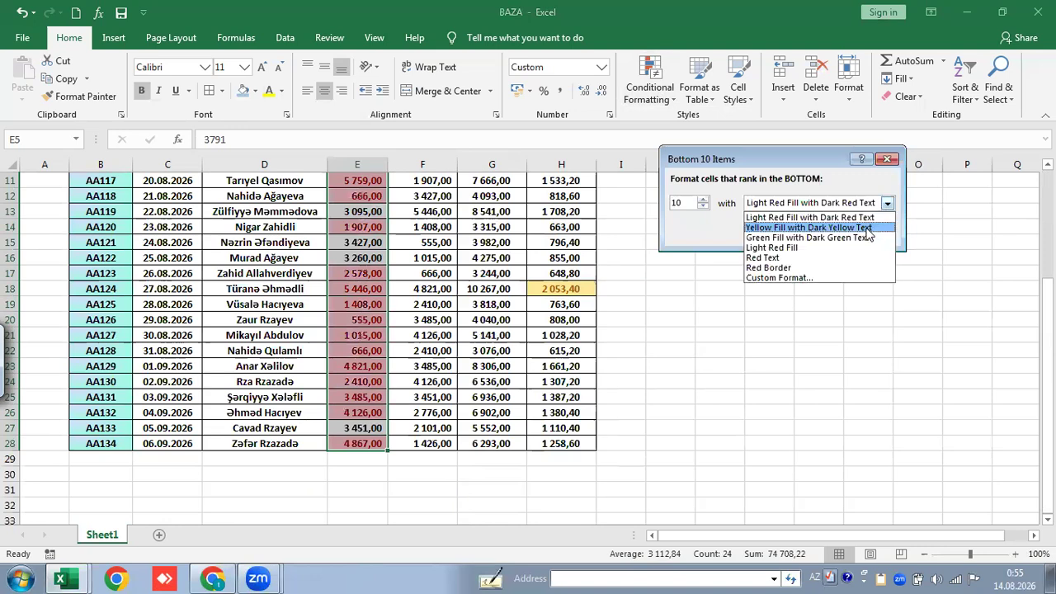
pyautogui.click(866, 228)
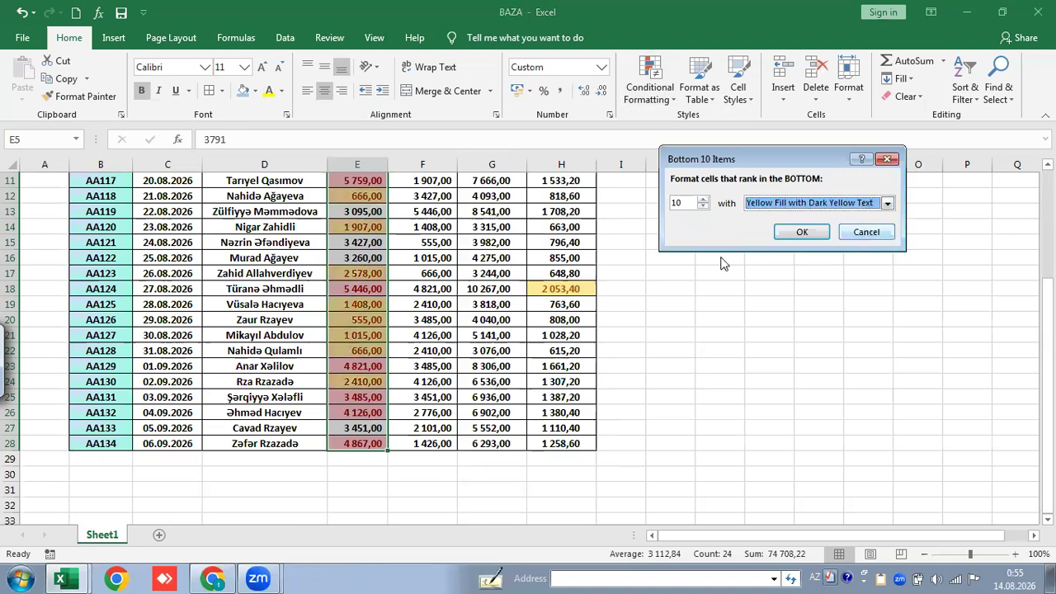
# Reduce the bottom-ranked rule to 5 items and apply it with Yellow Fill with Dark Yellow Text.
pyautogui.click(702, 206)
pyautogui.click(702, 206)
pyautogui.click(703, 206)
pyautogui.click(702, 207)
pyautogui.click(703, 206)
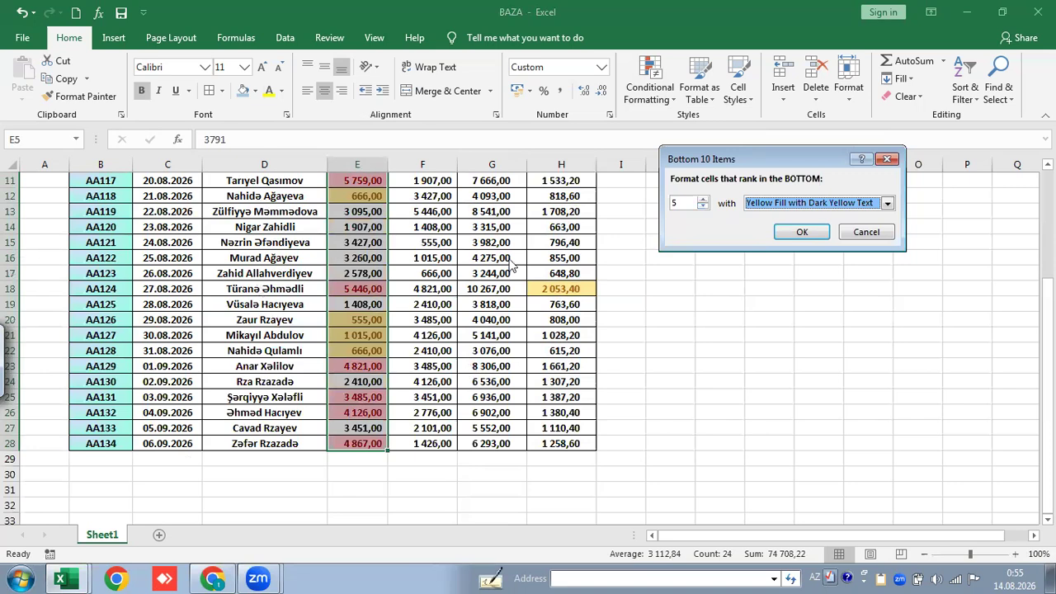
pyautogui.press('Up')
pyautogui.click(888, 203)
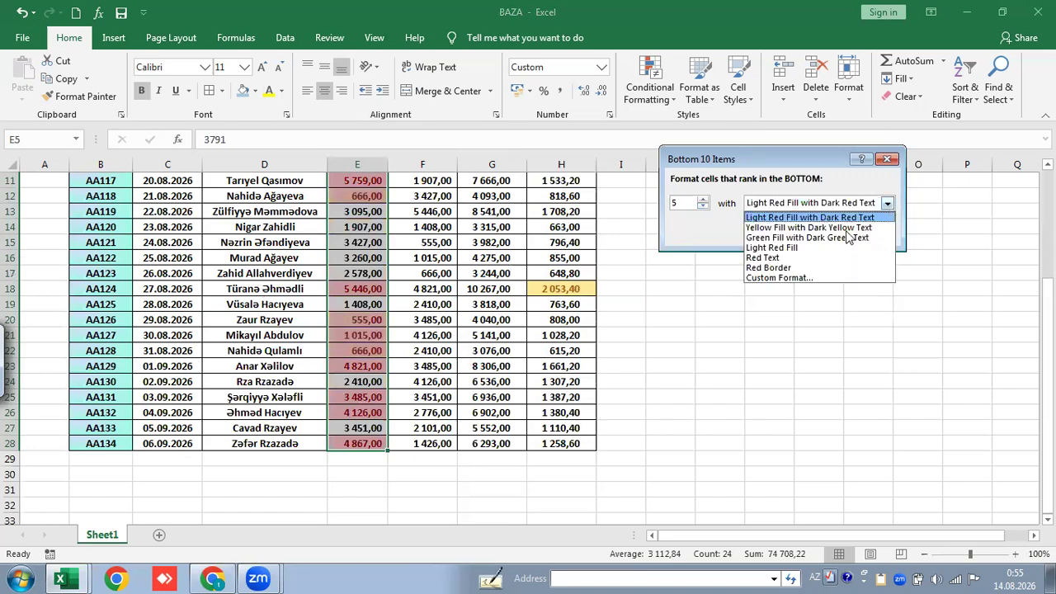
pyautogui.click(808, 228)
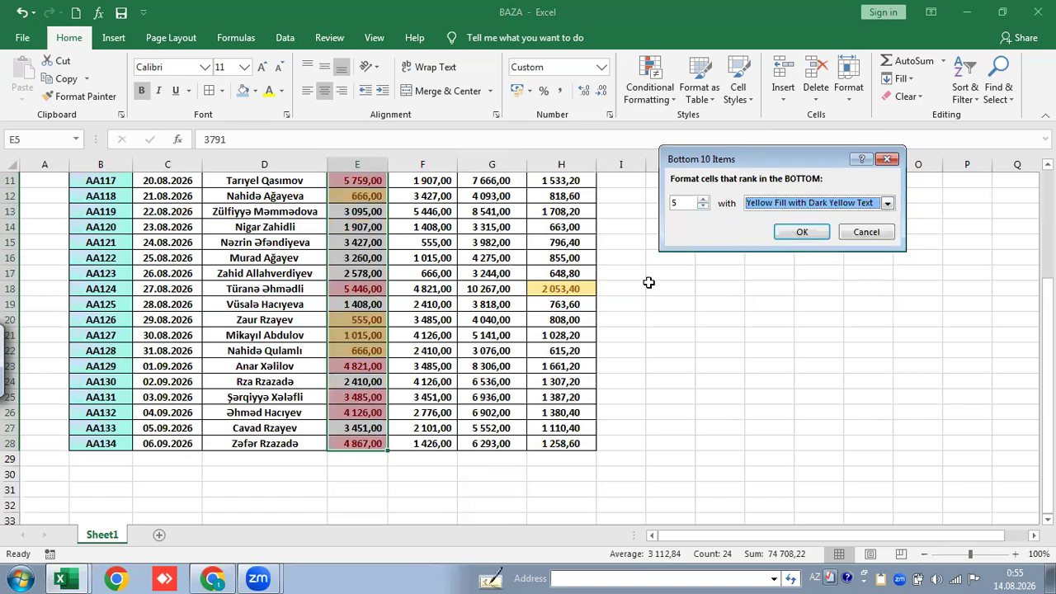
pyautogui.press('Return')
pyautogui.scroll(3, 401, 316)
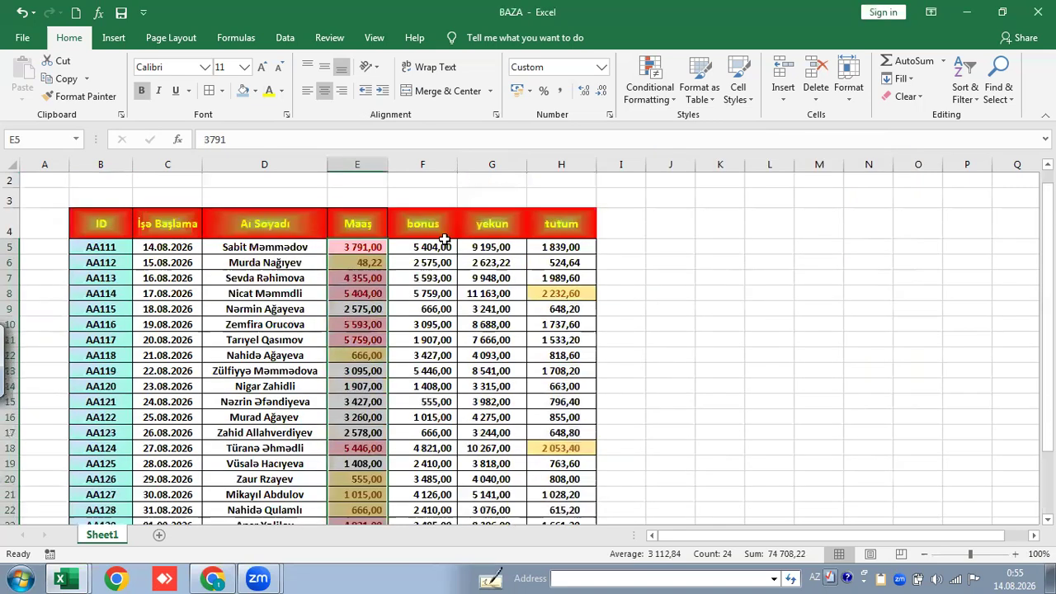
pyautogui.press('Right')
pyautogui.hotkey('shift', 'Down')
pyautogui.hotkey('shift', 'Down')
pyautogui.hotkey('shift', 'Down')
pyautogui.hotkey('shift', 'Down')
pyautogui.hotkey('shift', 'Down')
pyautogui.hotkey('shift', 'Down')
pyautogui.hotkey('shift', 'Down')
pyautogui.hotkey('shift', 'Down')
pyautogui.hotkey('shift', 'Down')
pyautogui.hotkey('shift', 'Down')
pyautogui.hotkey('shift', 'Down')
pyautogui.hotkey('shift', 'Down')
pyautogui.hotkey('shift', 'Down')
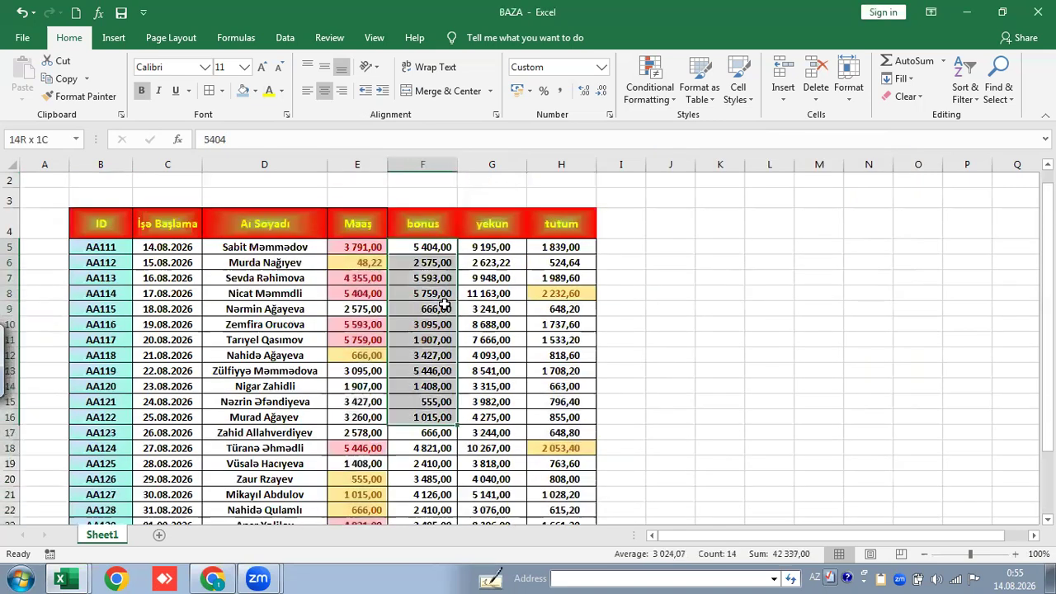
pyautogui.moveTo(444, 305); pyautogui.dragTo(459, 469)
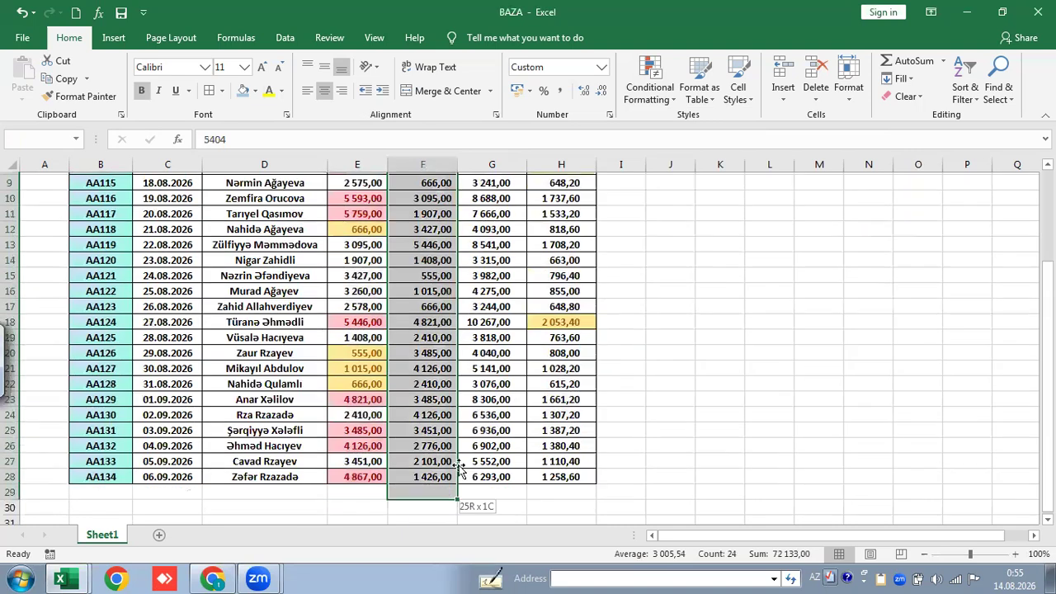
pyautogui.hotkey('ctrl', 'z')
pyautogui.moveTo(698, 159)
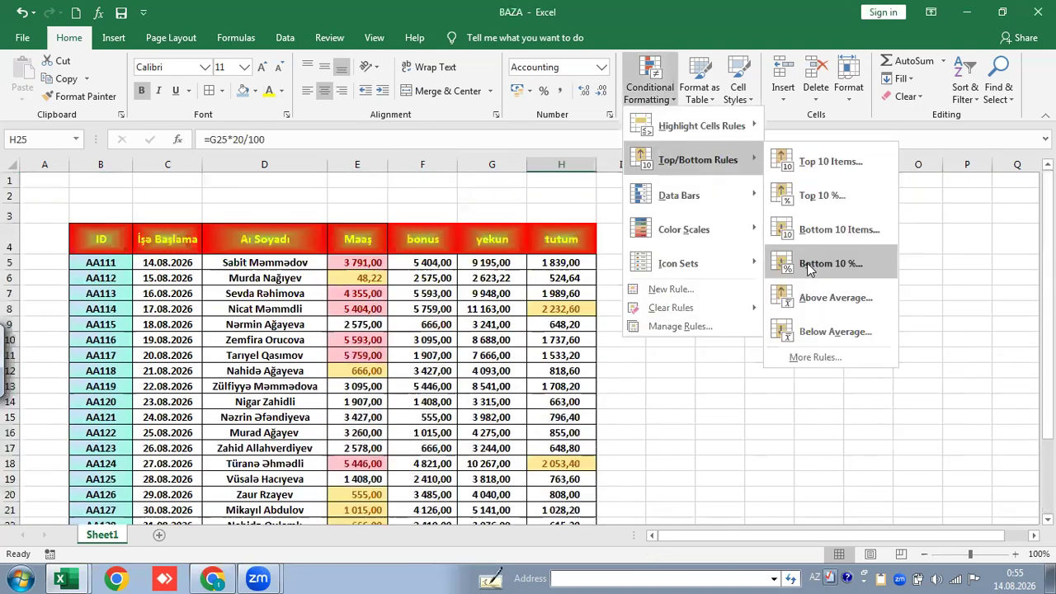
pyautogui.click(825, 264)
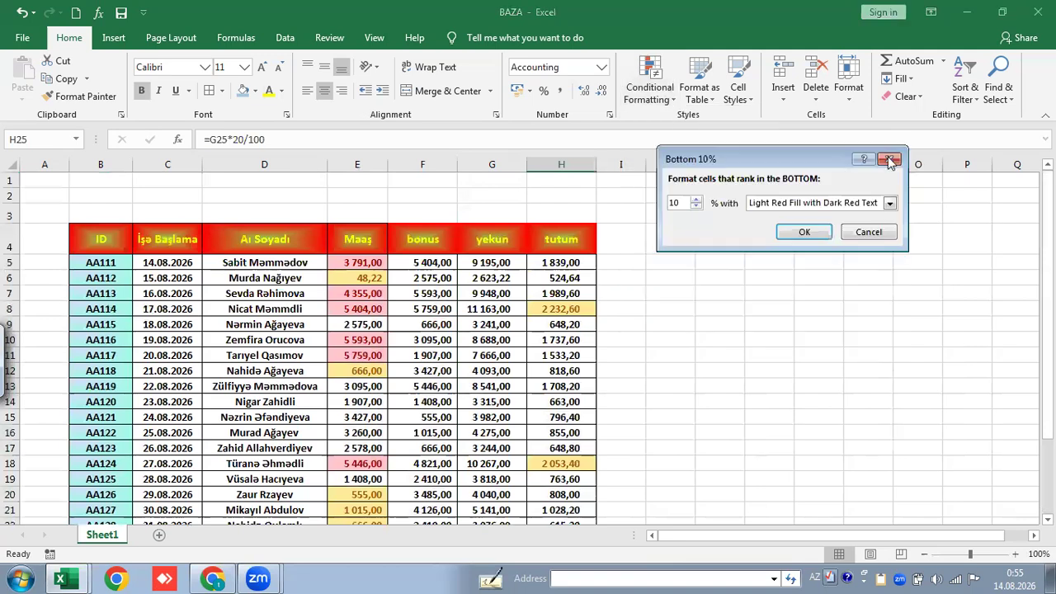
pyautogui.press('Return')
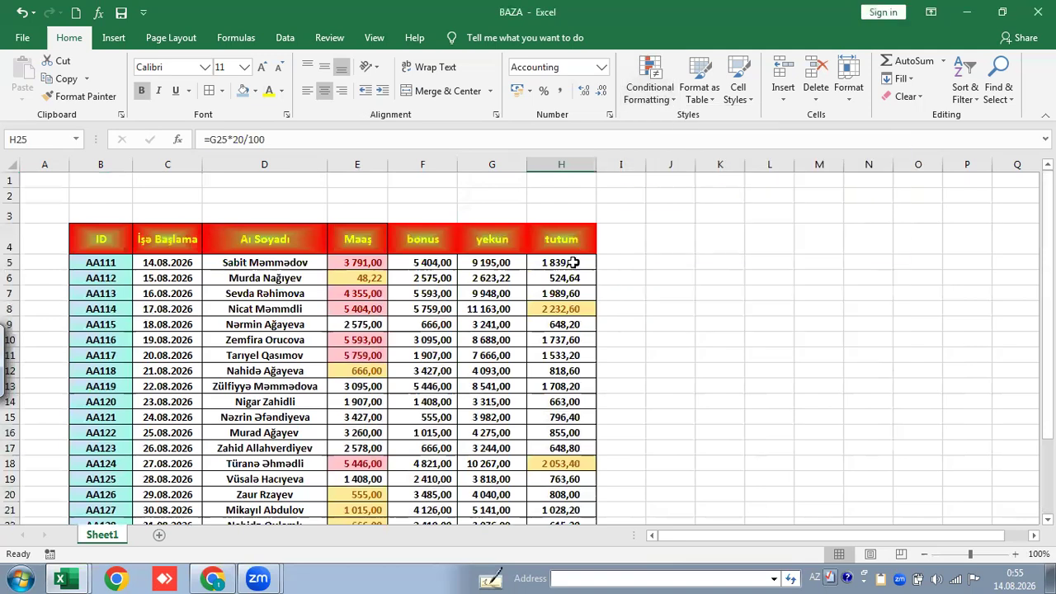
# Highlight the bottom 10% of the tutum values in H5:H28 with Light Red Fill with Dark Red Text.
pyautogui.moveTo(561, 262); pyautogui.dragTo(569, 464)
pyautogui.click(665, 101)
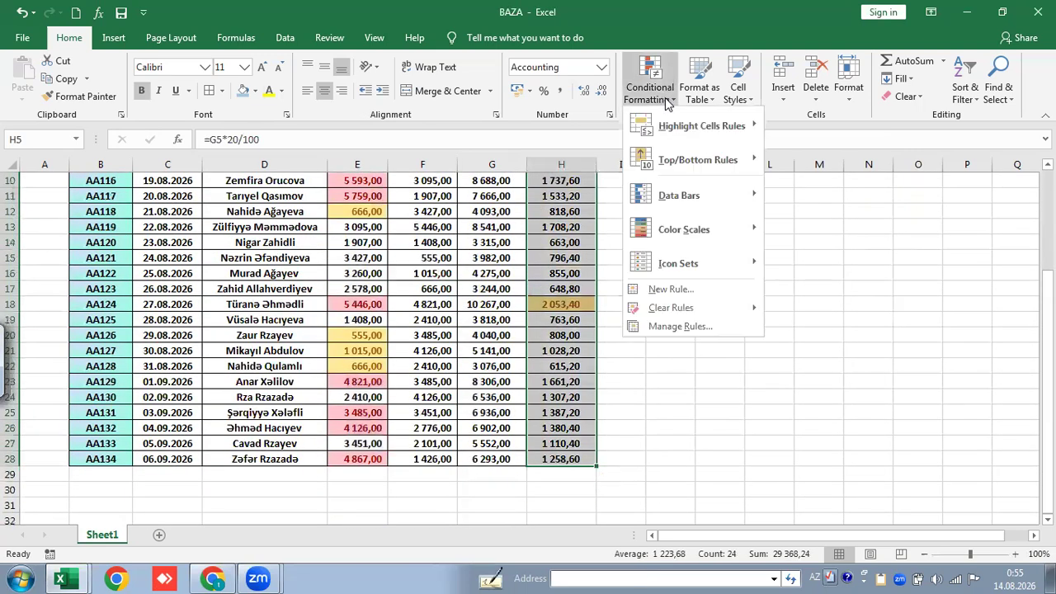
pyautogui.moveTo(697, 159)
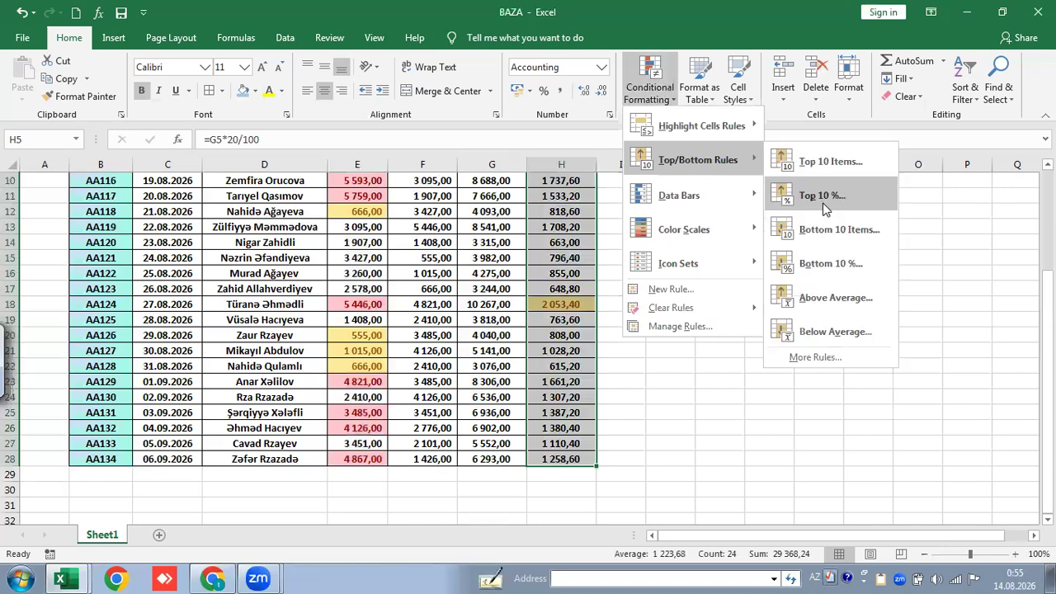
pyautogui.click(816, 268)
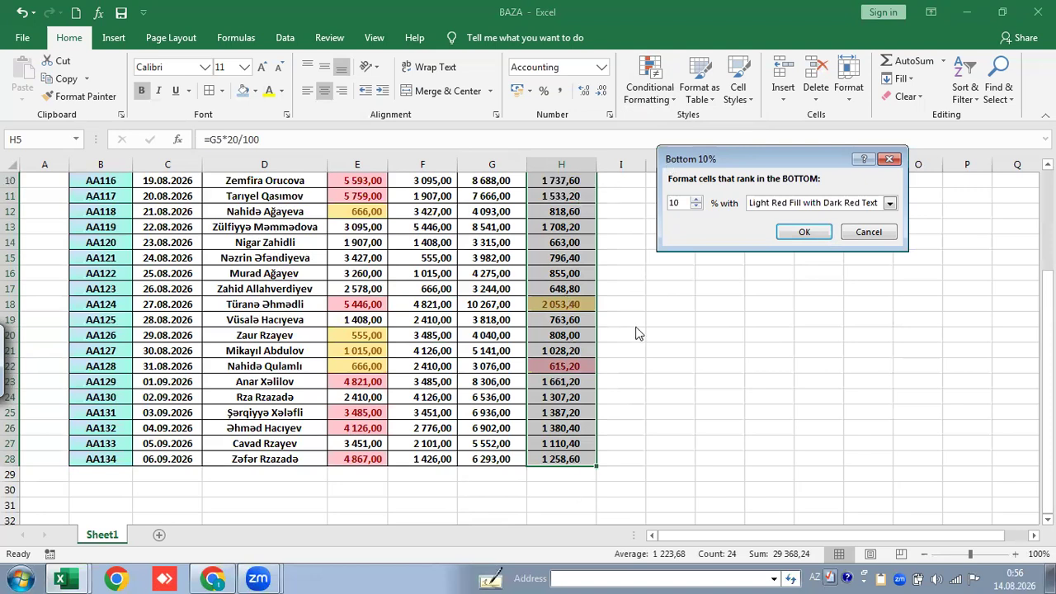
pyautogui.click(798, 234)
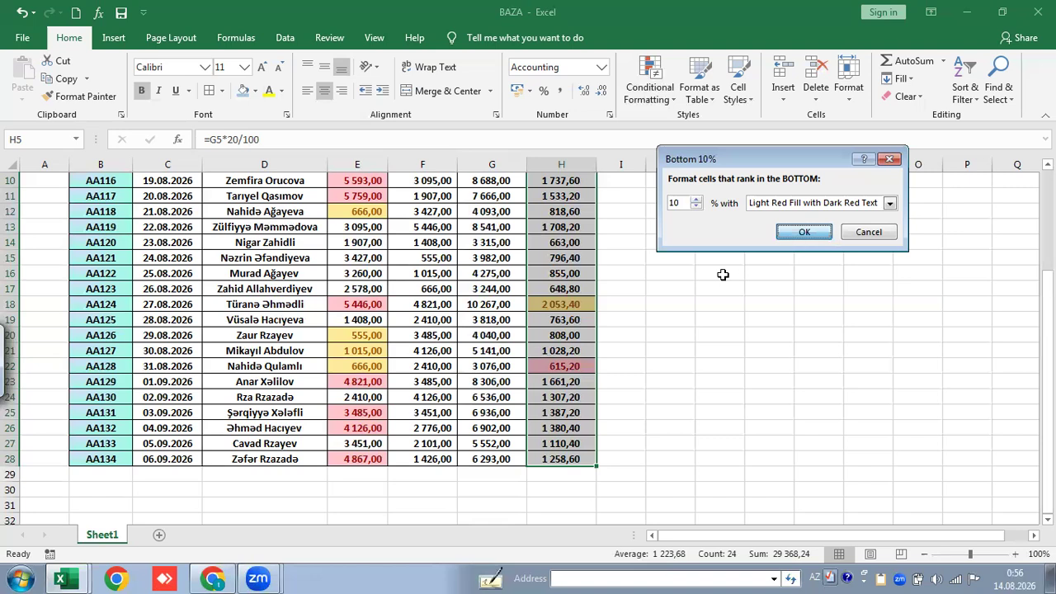
pyautogui.click(568, 322)
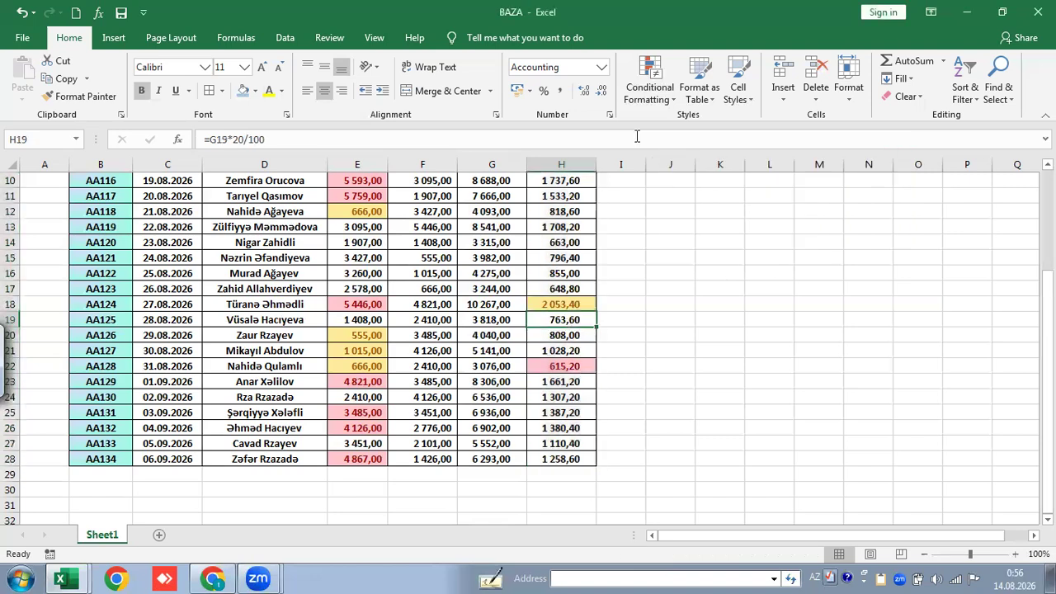
pyautogui.scroll(3, 567, 324)
pyautogui.click(651, 99)
pyautogui.moveTo(666, 169)
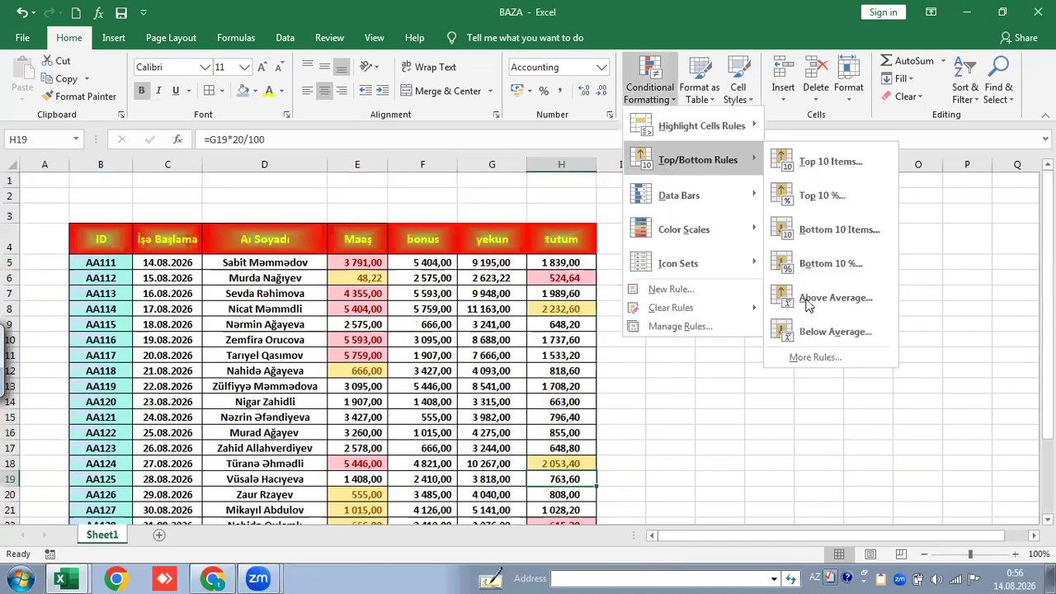
pyautogui.click(495, 310)
# Highlight the above-average bonus values in F5:F28 with Green Fill with Dark Green Text.
pyautogui.scroll(-1, 421, 207)
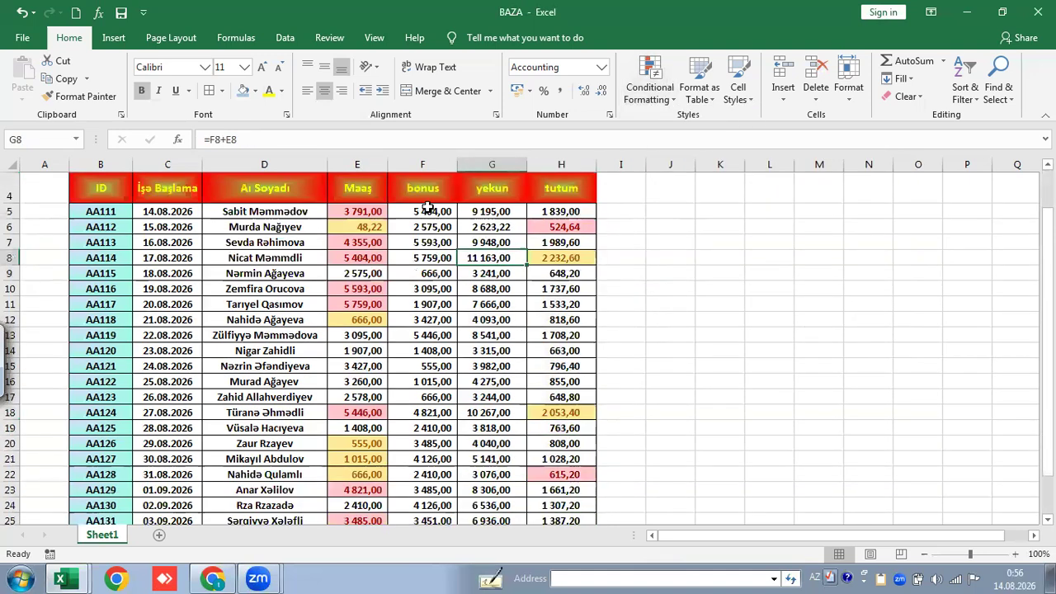
pyautogui.click(425, 211)
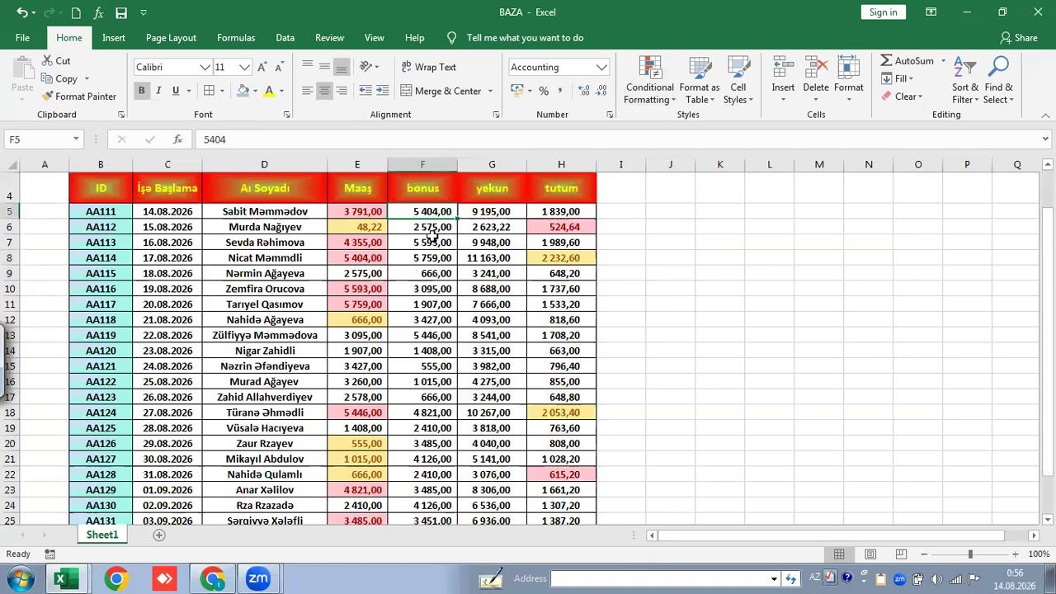
pyautogui.hotkey('ctrl', 'shift', 'Down')
pyautogui.scroll(-2, 442, 437)
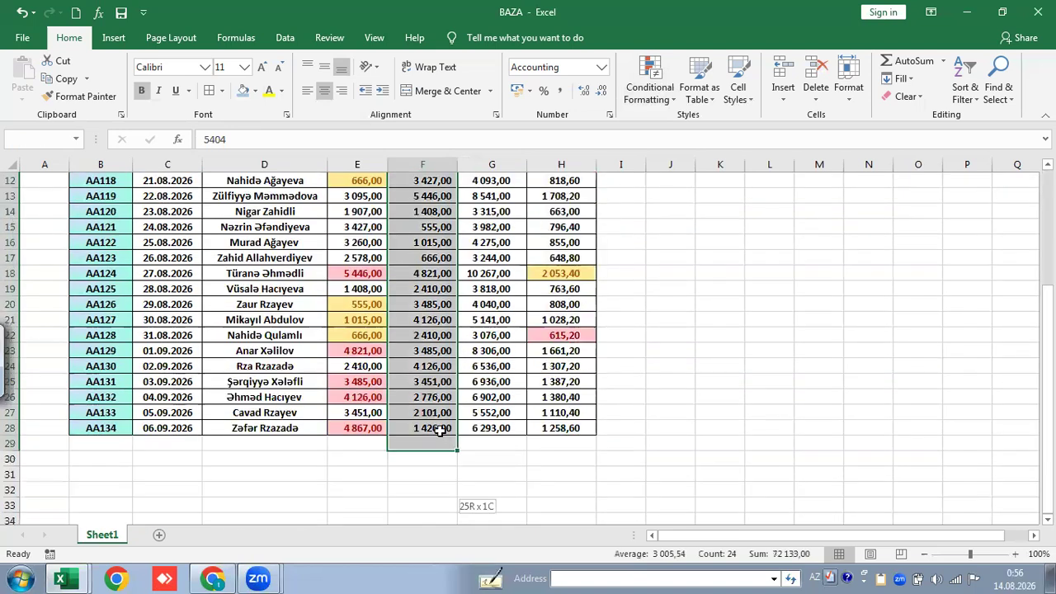
pyautogui.scroll(3, 459, 237)
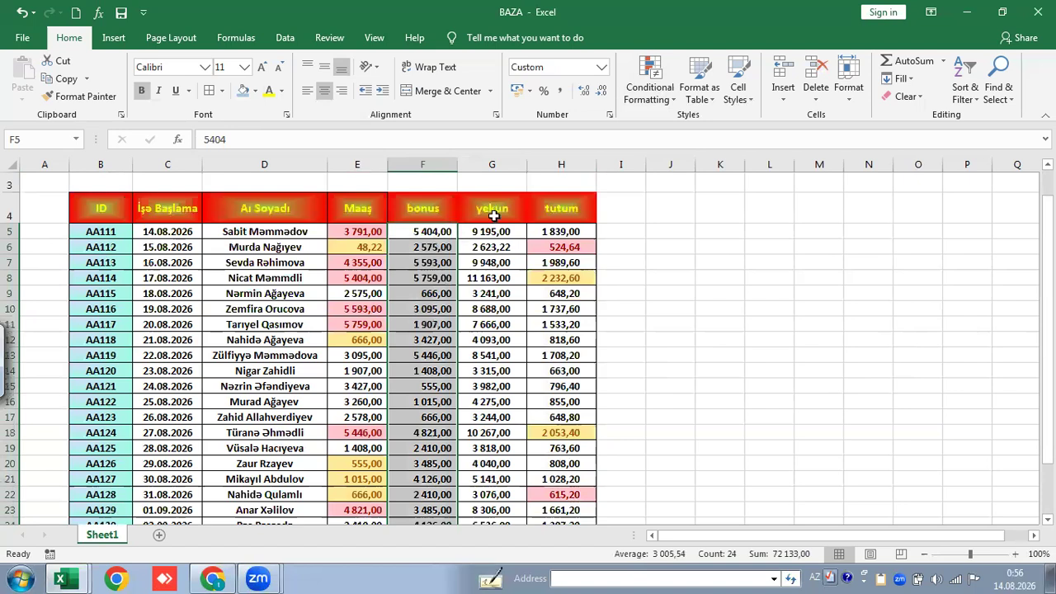
pyautogui.click(649, 98)
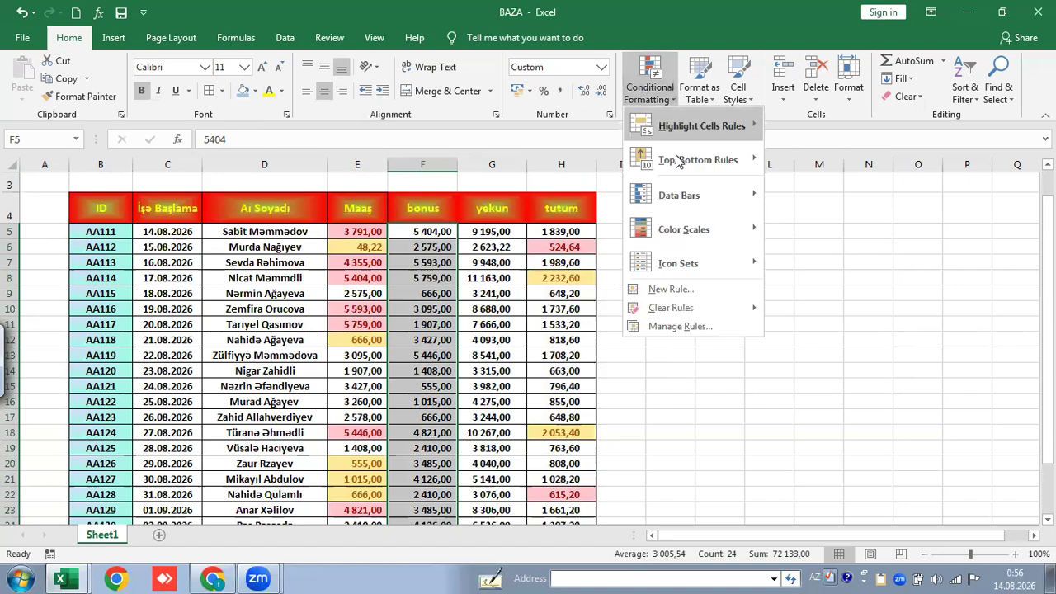
pyautogui.moveTo(678, 160)
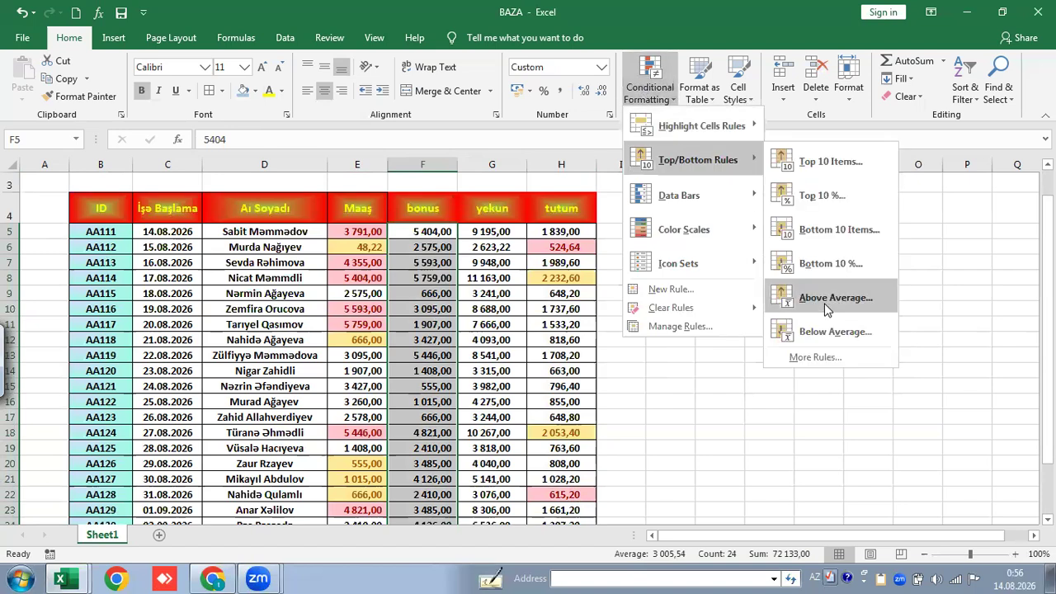
pyautogui.click(828, 305)
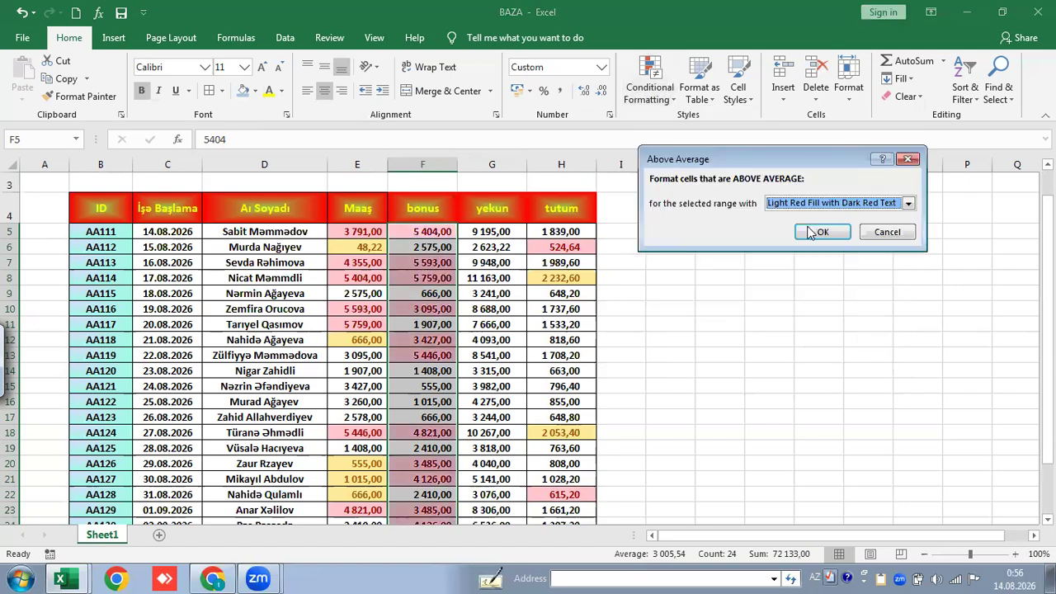
pyautogui.click(908, 206)
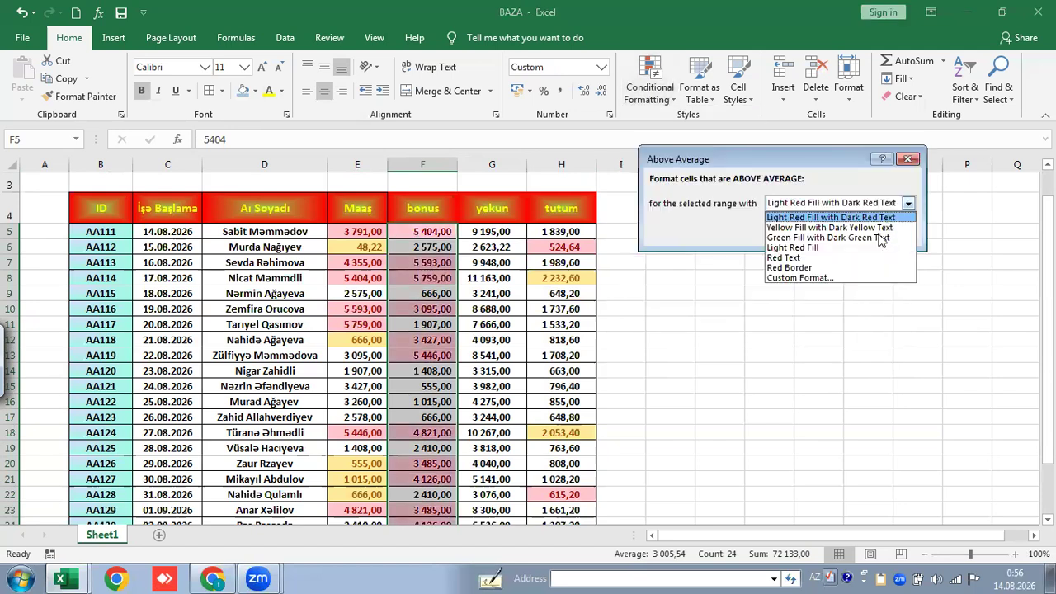
pyautogui.click(878, 235)
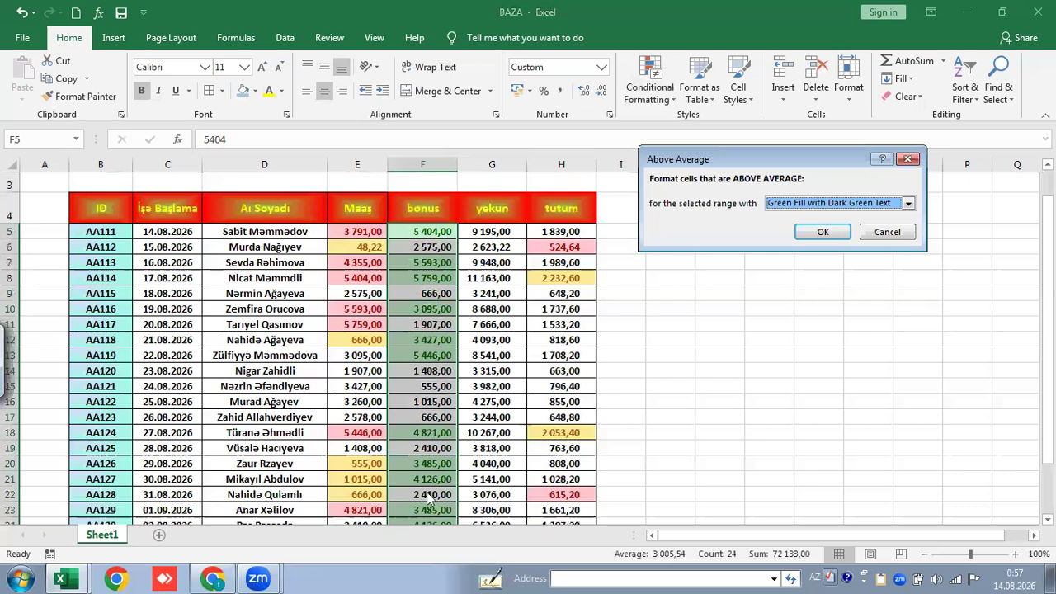
pyautogui.press('Tab')
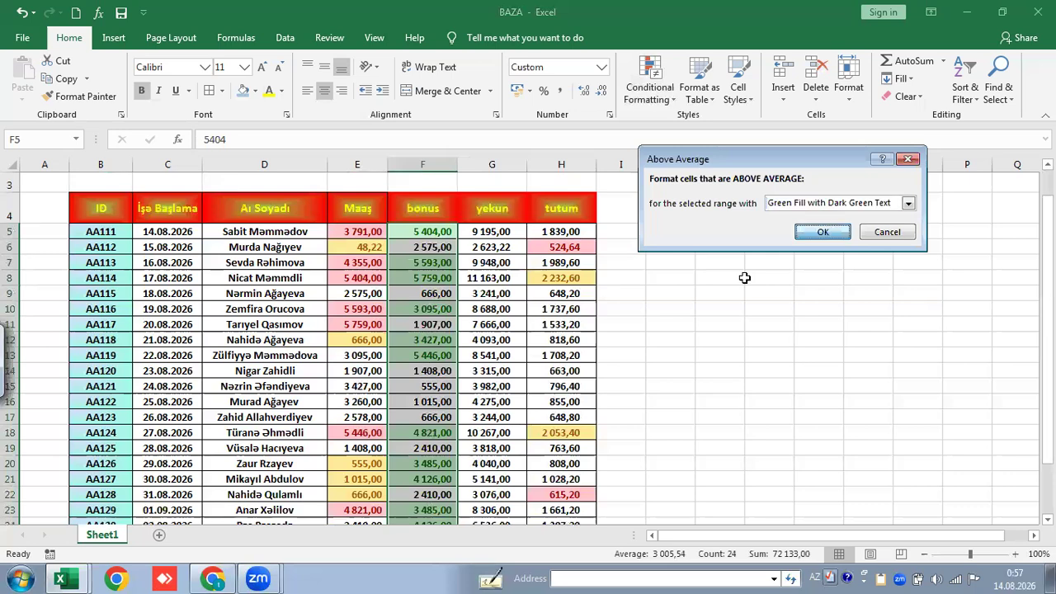
pyautogui.press('Return')
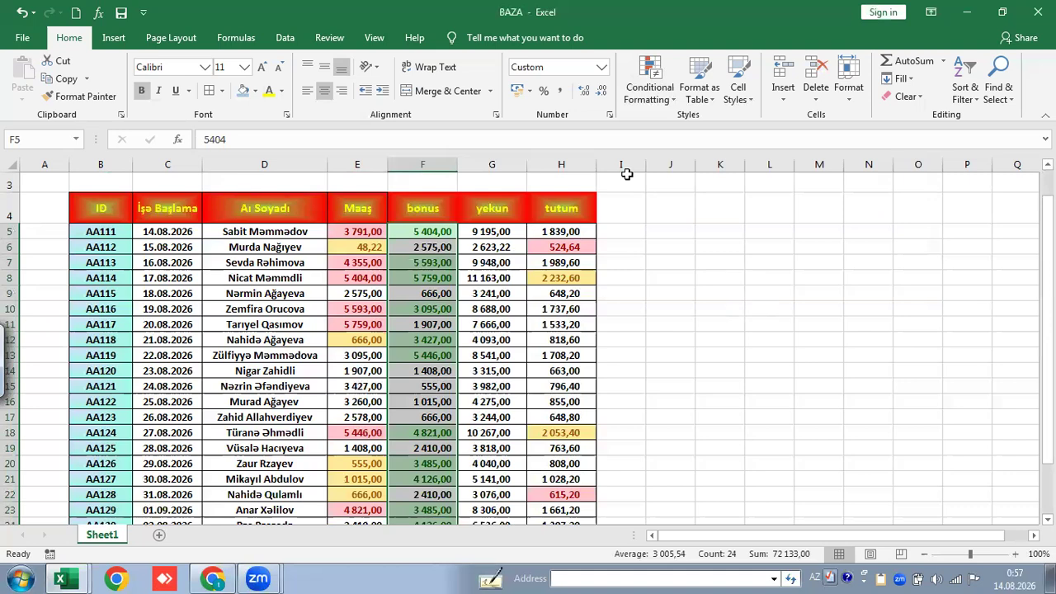
# Highlight the below-average bonus values in F5:F28 with Light Red Fill with Dark Red Text.
pyautogui.click(651, 79)
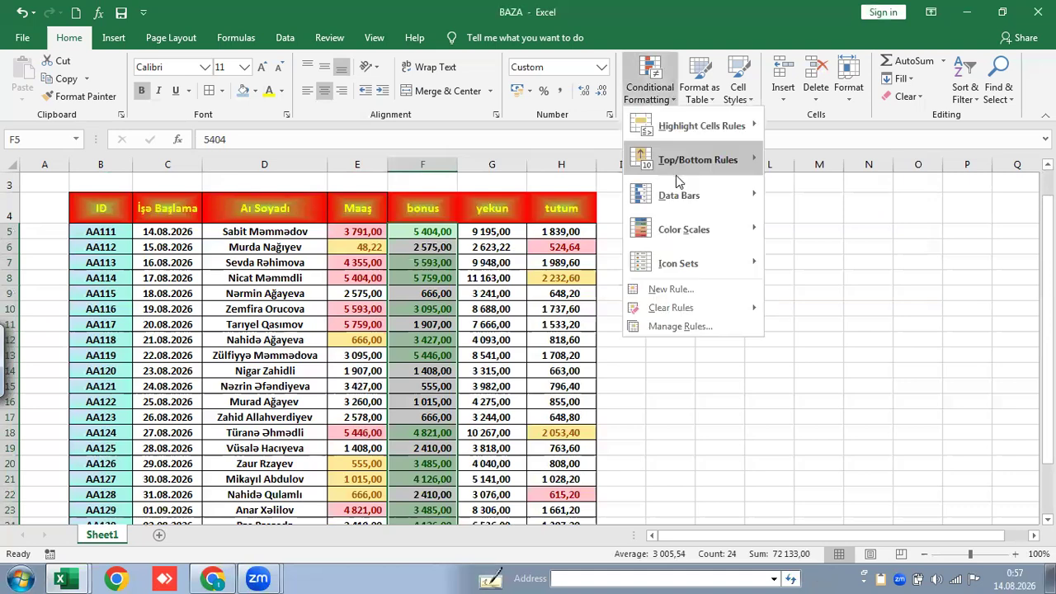
pyautogui.moveTo(698, 159)
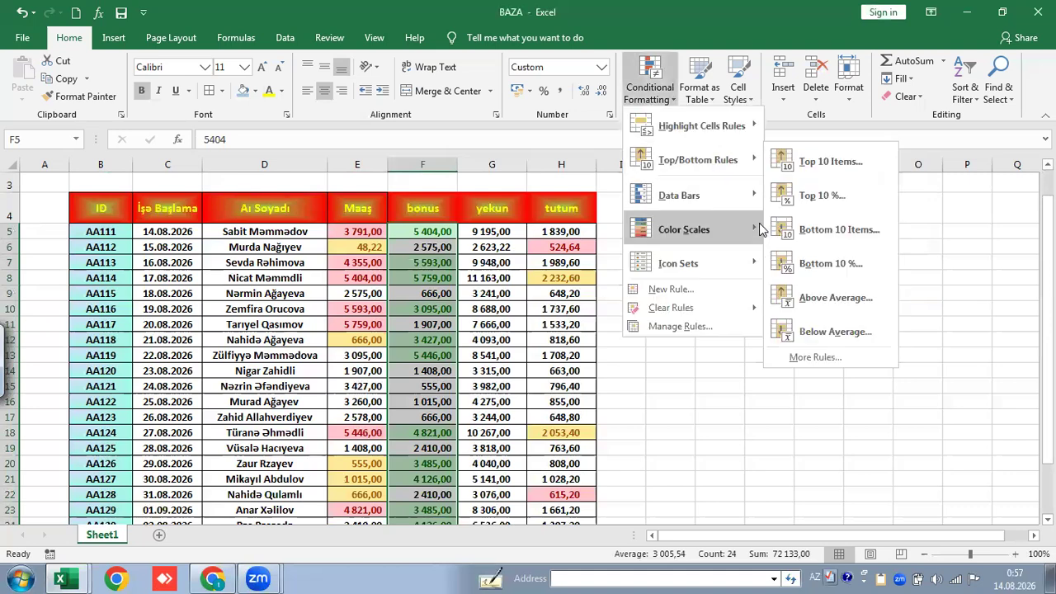
pyautogui.click(832, 331)
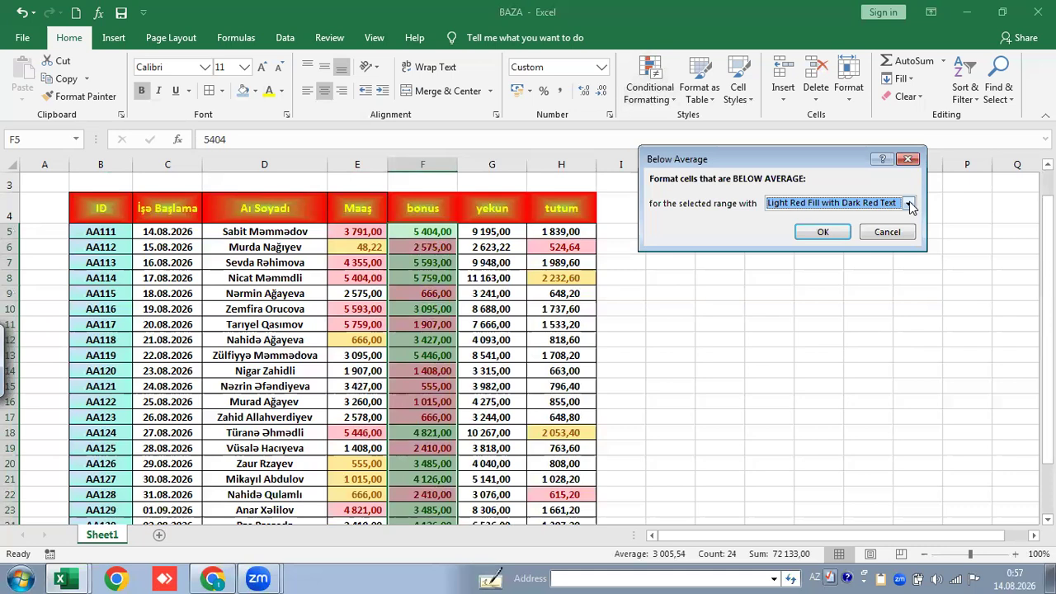
pyautogui.click(908, 204)
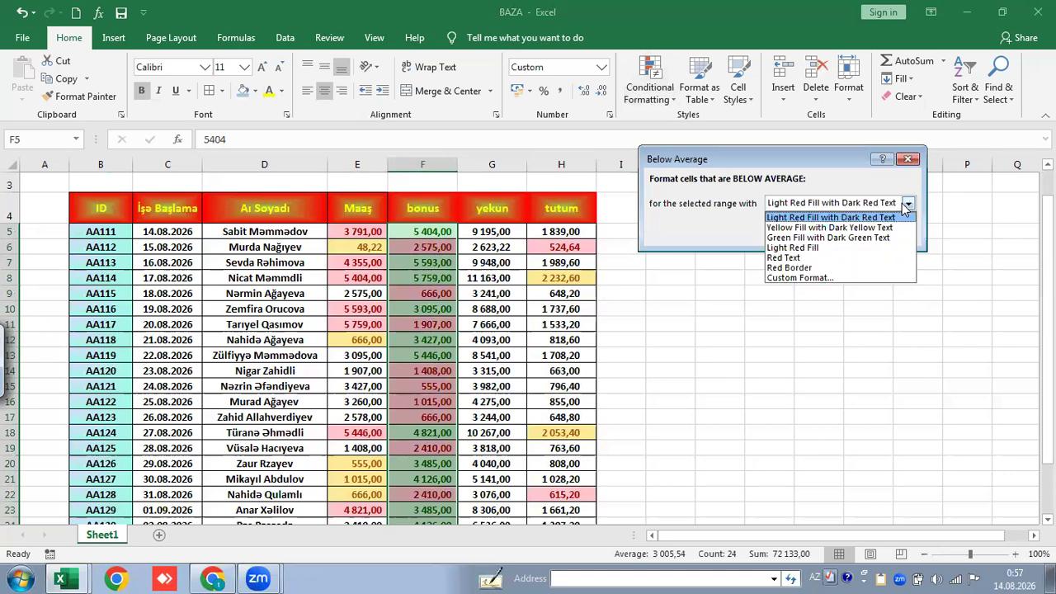
pyautogui.click(859, 217)
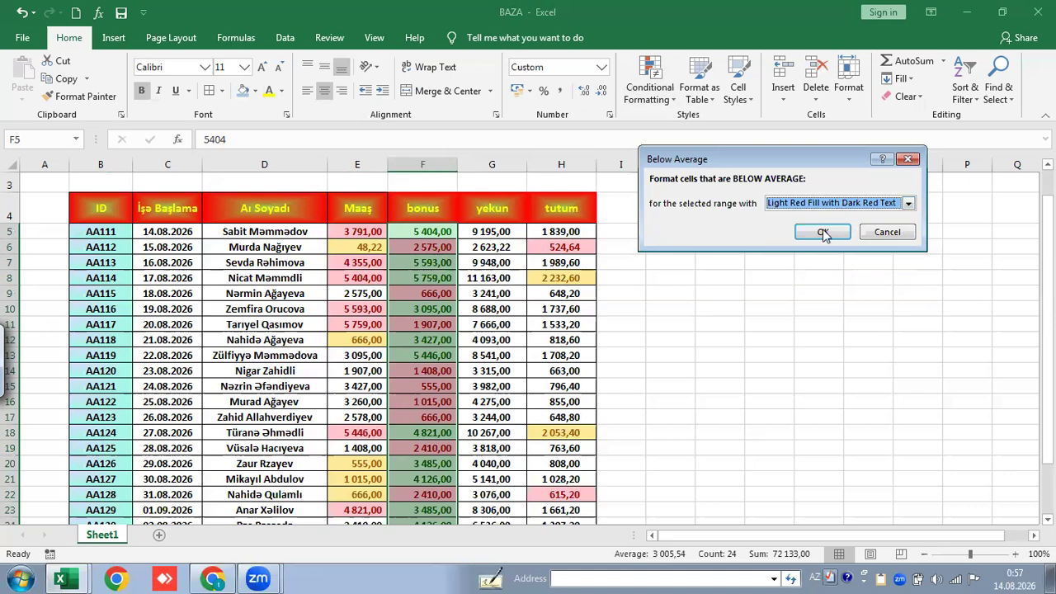
pyautogui.click(822, 237)
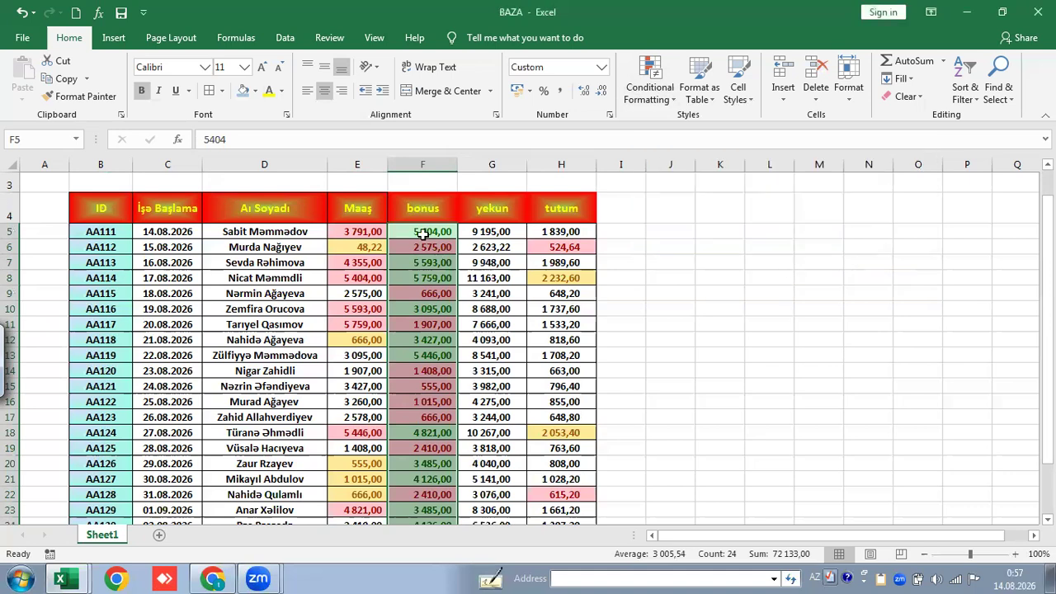
pyautogui.click(423, 417)
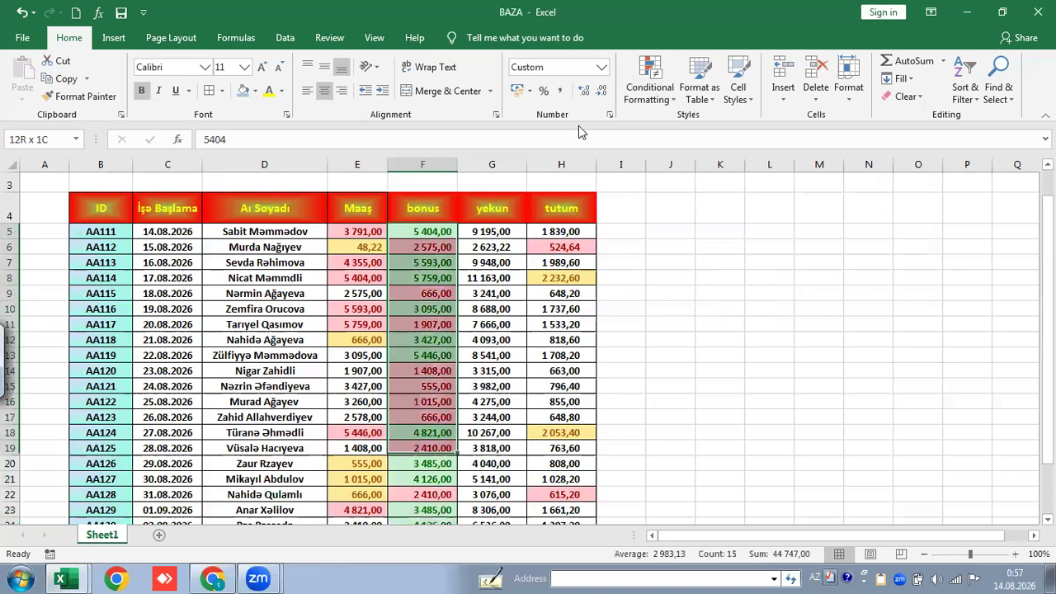
# Add blue gradient data bars to the yekun values in G5:G28.
pyautogui.click(649, 87)
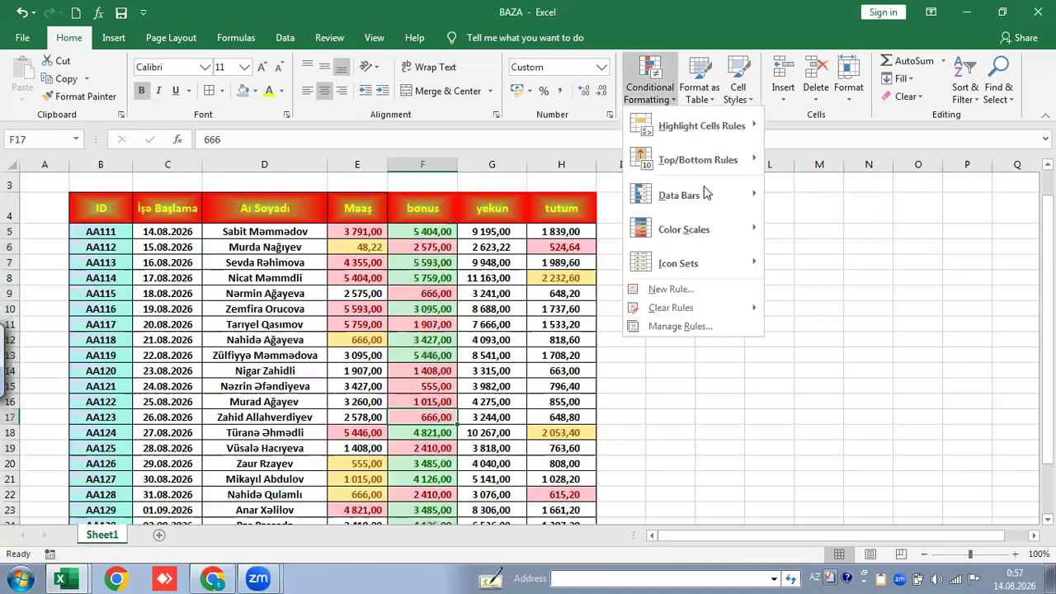
pyautogui.click(494, 232)
pyautogui.moveTo(494, 232); pyautogui.dragTo(495, 478)
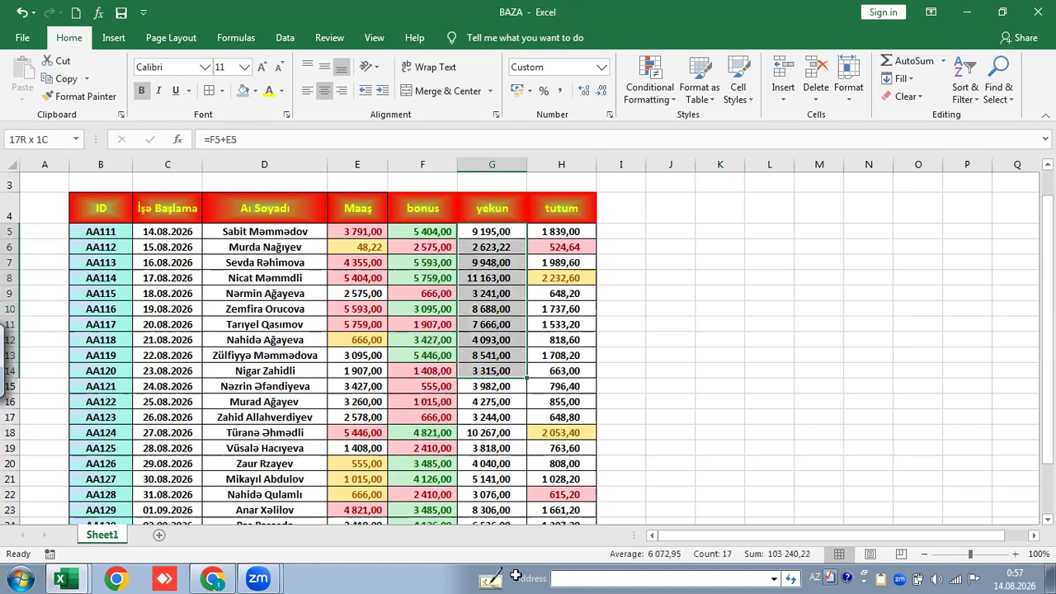
pyautogui.moveTo(515, 575); pyautogui.dragTo(501, 458)
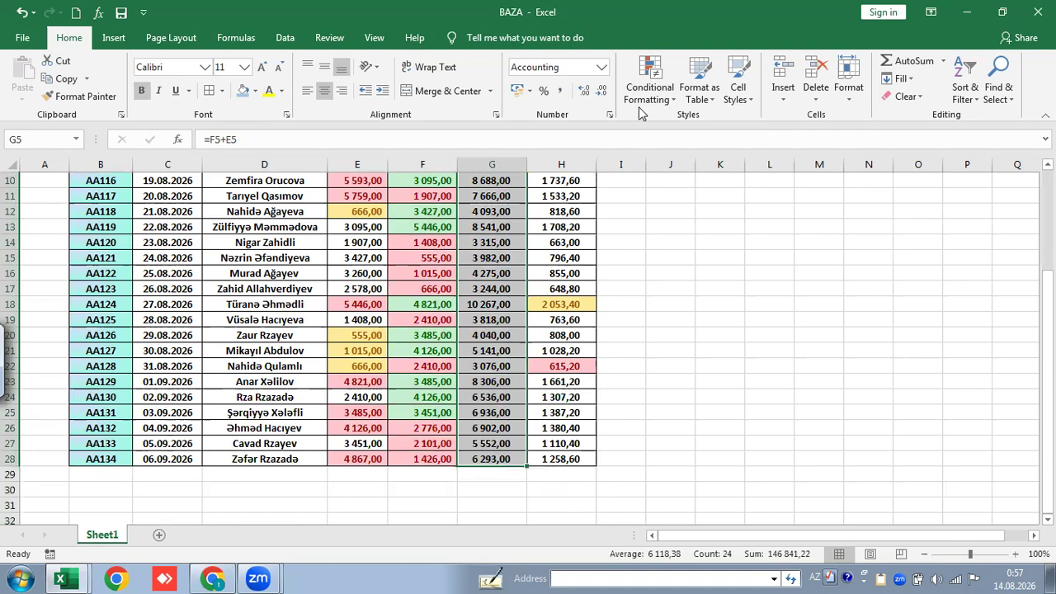
pyautogui.click(671, 99)
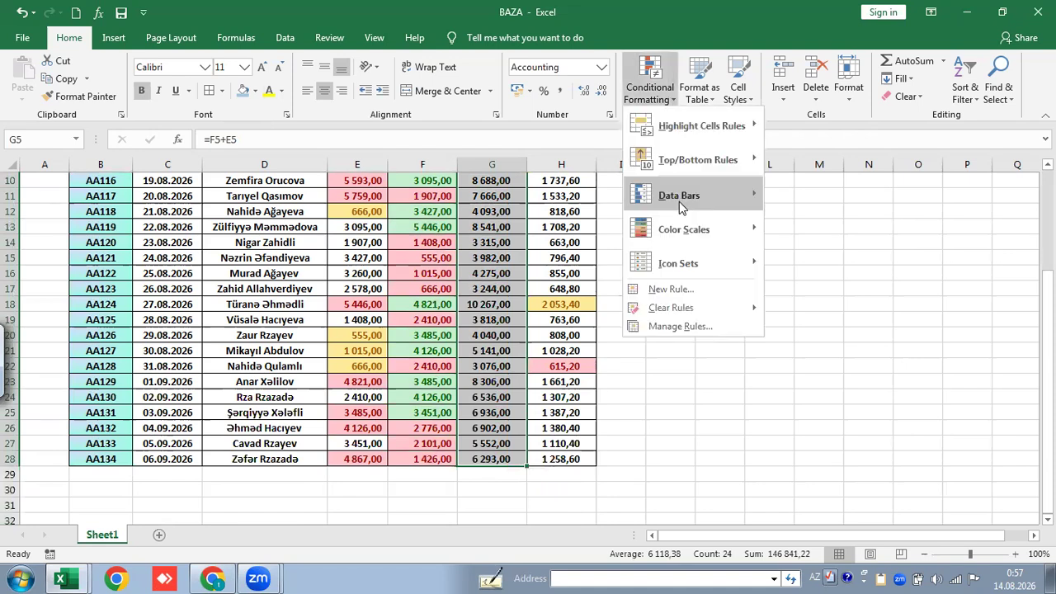
pyautogui.moveTo(679, 201)
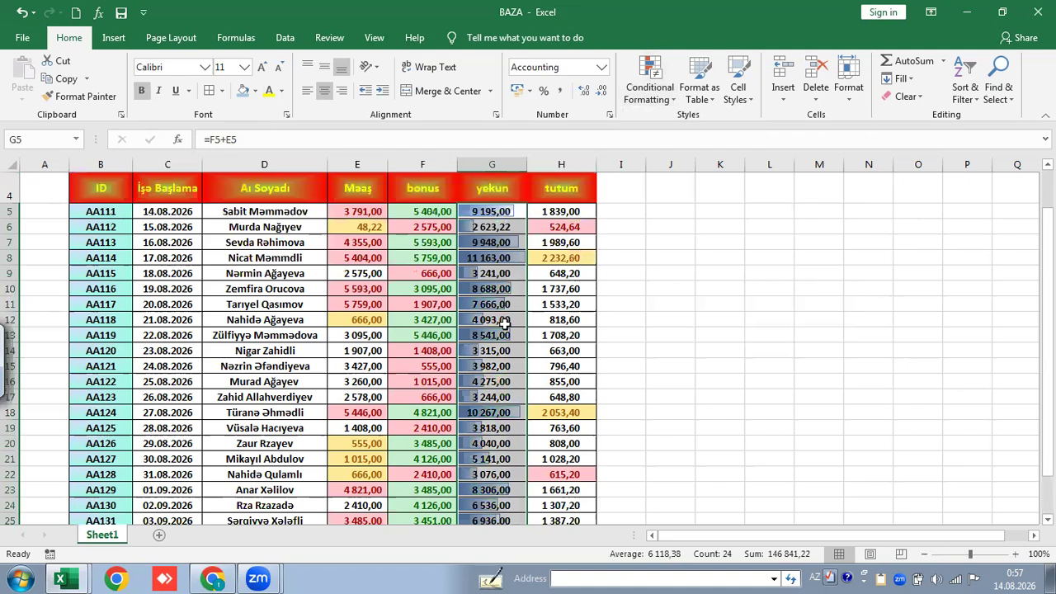
pyautogui.scroll(1, 499, 377)
pyautogui.click(500, 341)
pyautogui.click(499, 382)
pyautogui.press('Up')
pyautogui.press('Up')
pyautogui.press('Up')
pyautogui.press('Up')
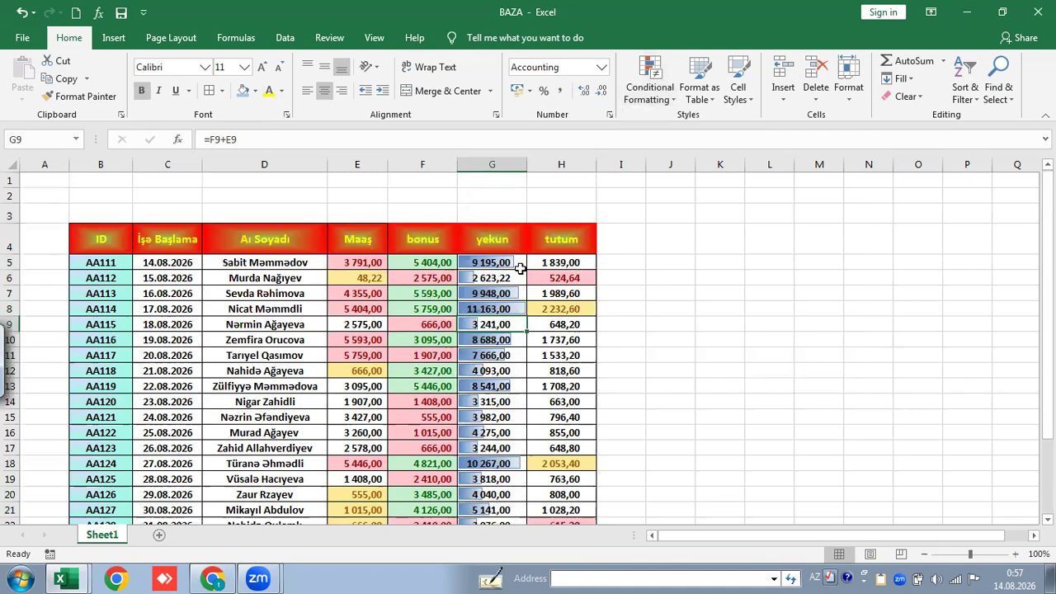
# Set the Maaş value in E5 to 666.
pyautogui.click(371, 264)
pyautogui.press('BackSpace')
pyautogui.write('666')
pyautogui.press('Return')
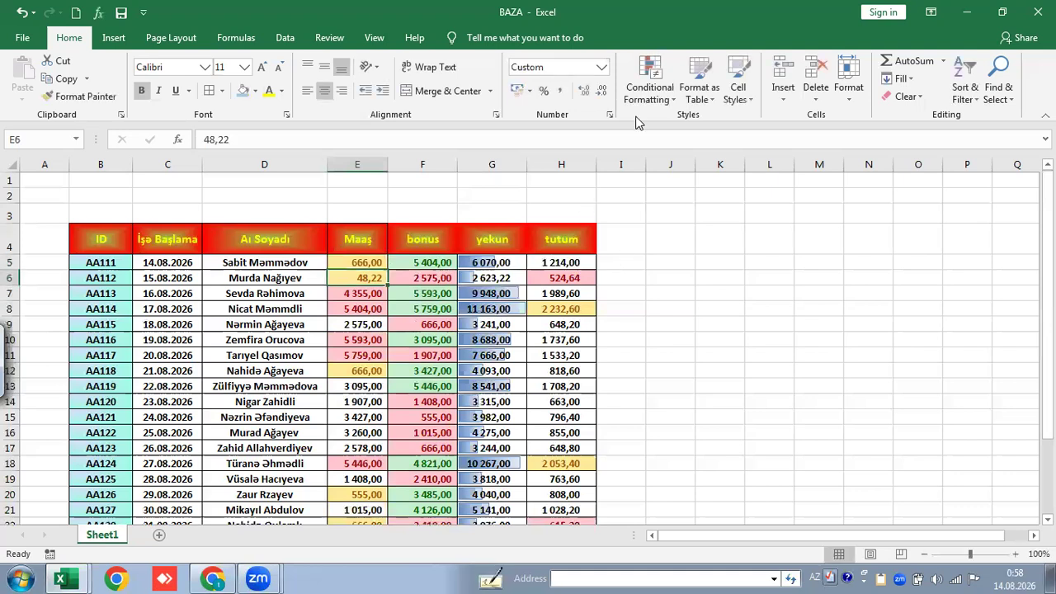
# Select the tutum values in H5:H28.
pyautogui.click(649, 89)
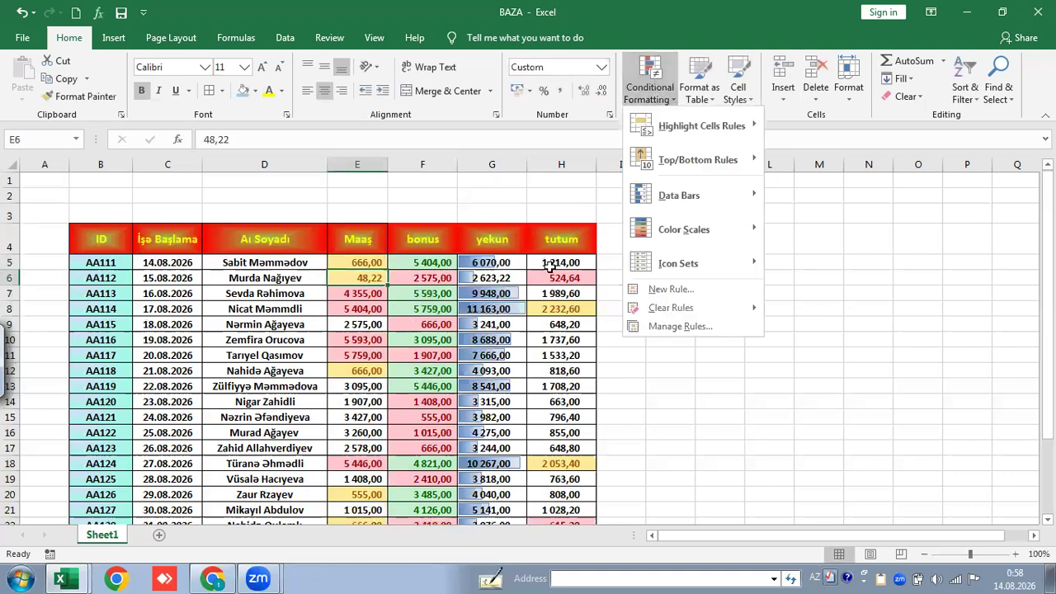
pyautogui.click(551, 266)
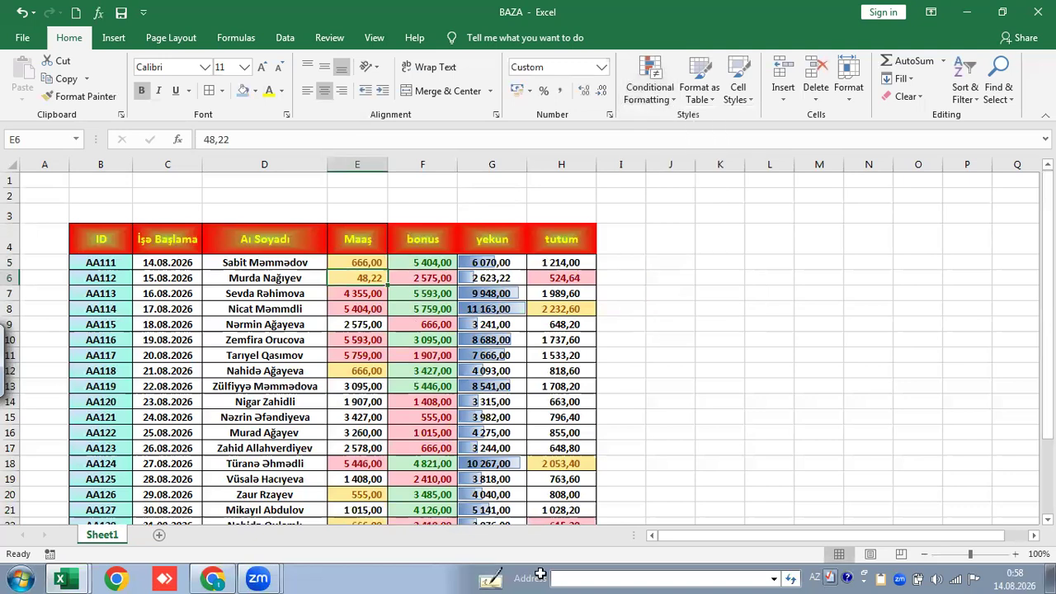
pyautogui.moveTo(553, 264); pyautogui.dragTo(555, 340)
pyautogui.moveTo(541, 575); pyautogui.dragTo(561, 429)
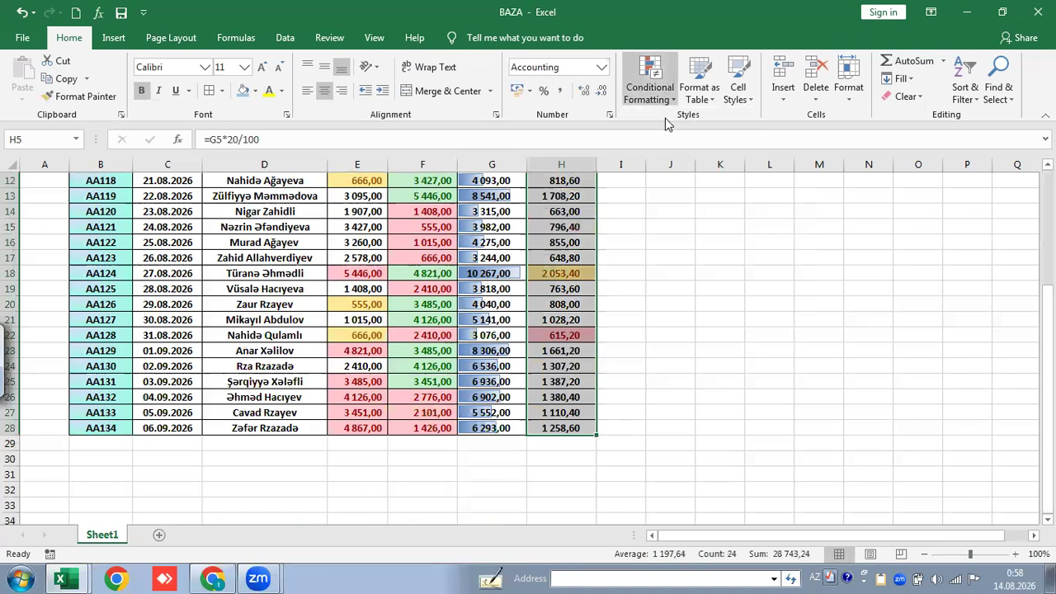
# Clear the conditional formatting rules from the entire sheet and undo the clearing.
pyautogui.hotkey('alt', 'h')
pyautogui.press('l')
pyautogui.moveTo(680, 308)
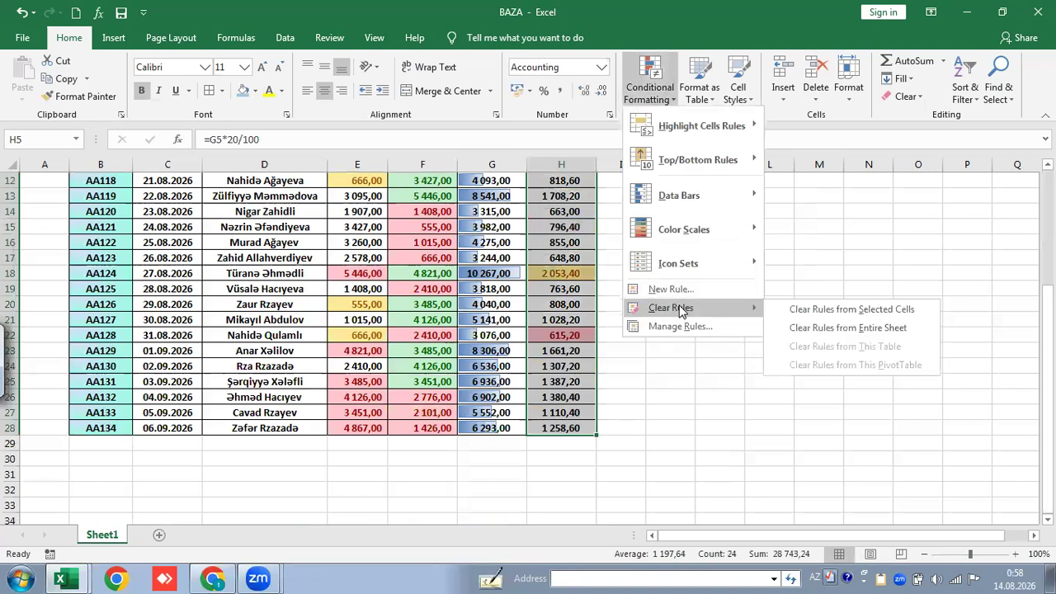
pyautogui.click(792, 333)
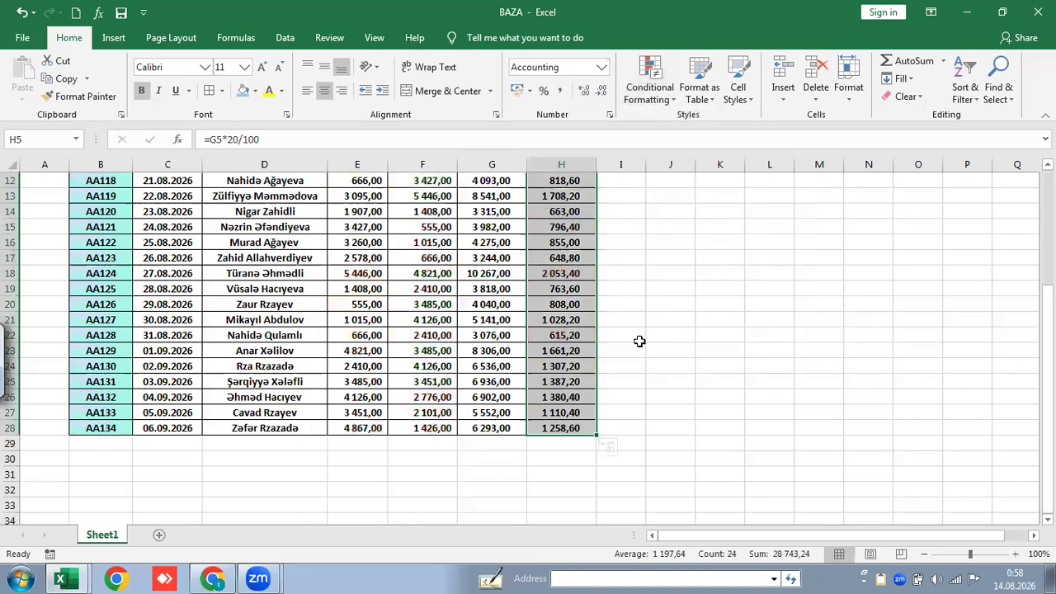
pyautogui.click(20, 13)
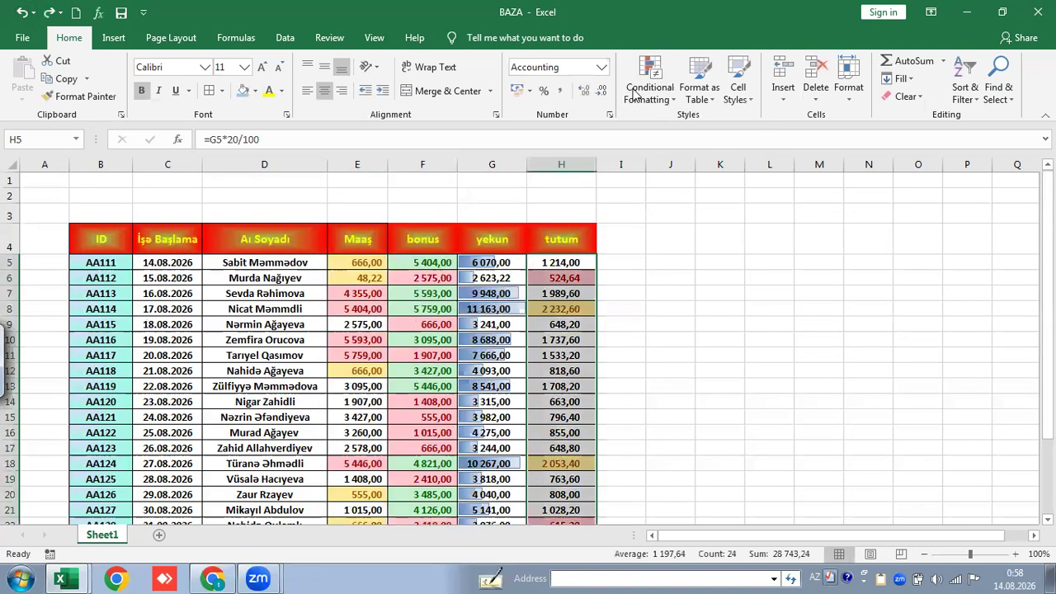
# Clear the conditional formatting rules from the selected tutum cells H5:H28 only.
pyautogui.click(650, 86)
pyautogui.moveTo(702, 308)
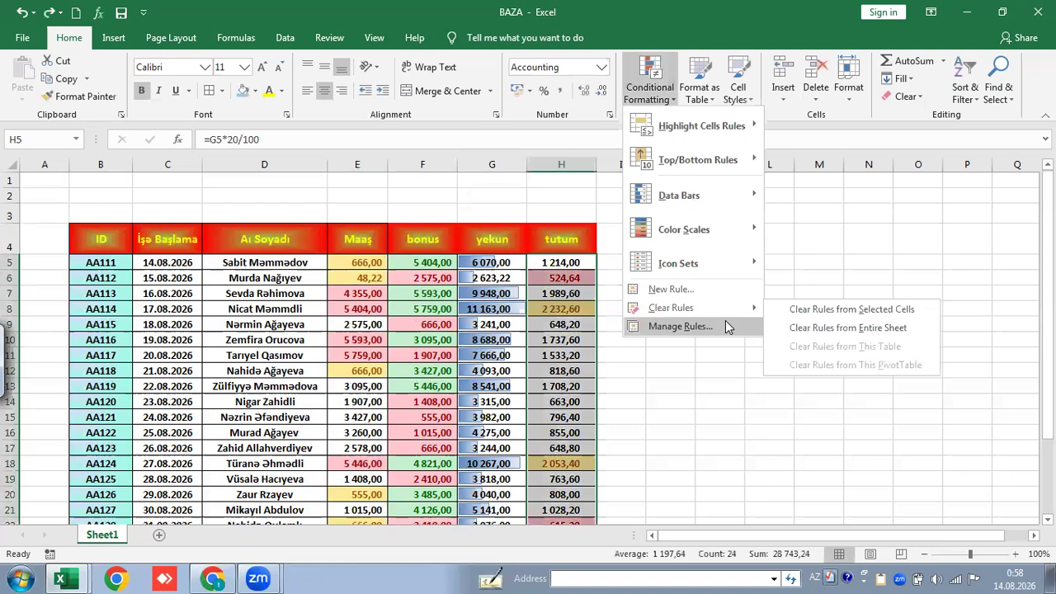
pyautogui.click(798, 310)
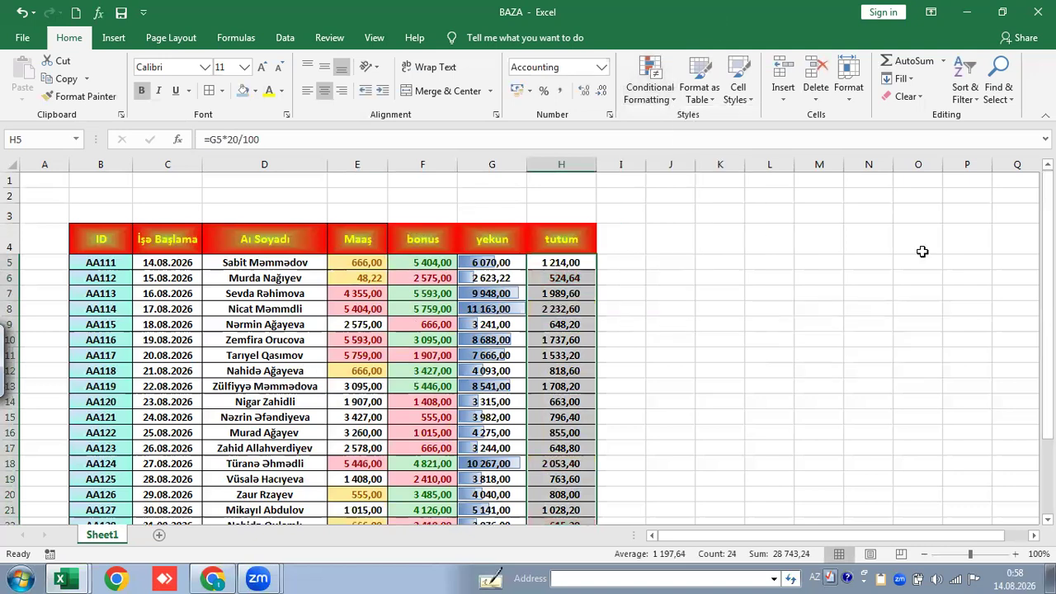
# Apply the coloured five-arrow icon set to the selected tutum cells H5:H28.
pyautogui.click(634, 97)
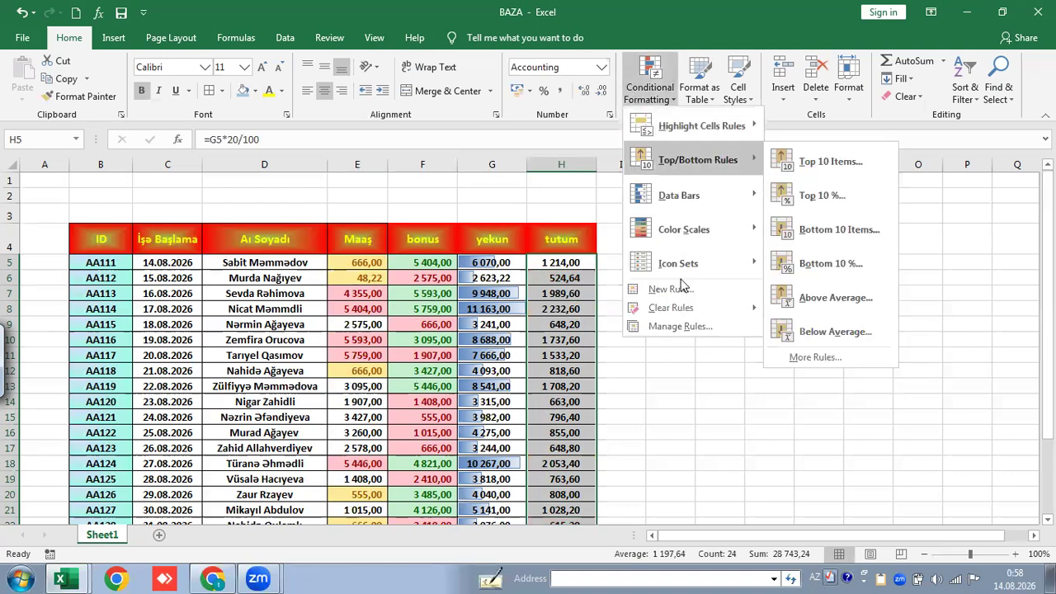
pyautogui.moveTo(718, 264)
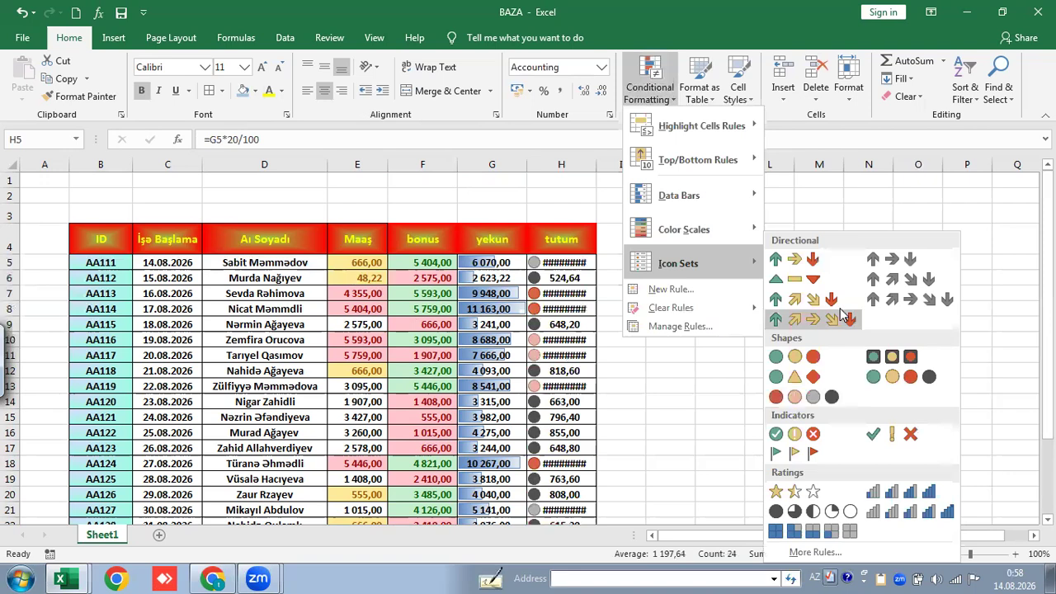
pyautogui.click(793, 318)
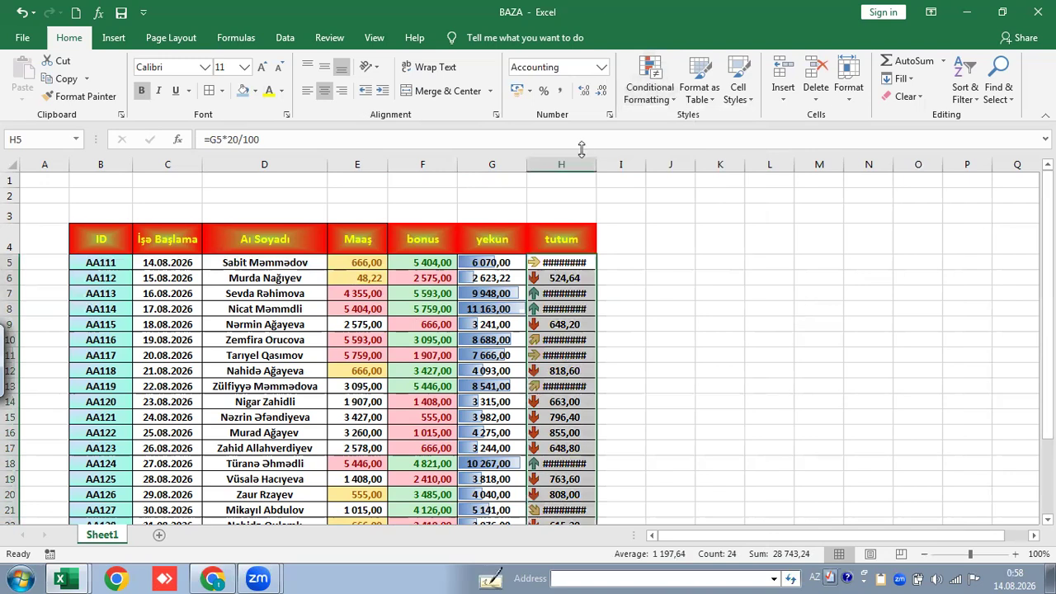
# Resize the tutum column H to a width of 11,43 and check its cells down to the last rows.
pyautogui.moveTo(592, 159); pyautogui.dragTo(606, 161)
pyautogui.moveTo(554, 286); pyautogui.dragTo(540, 304)
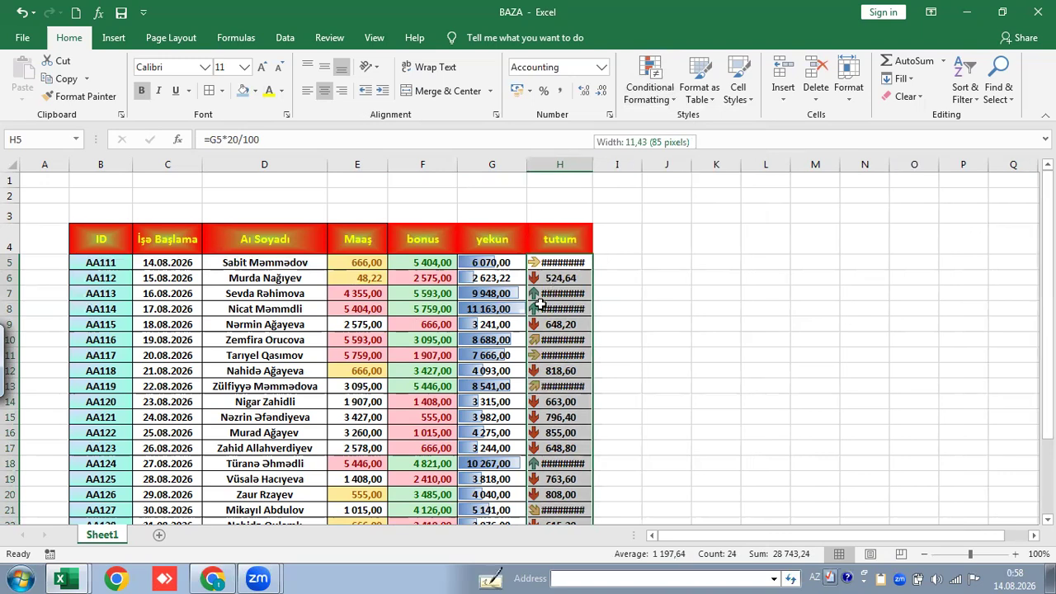
pyautogui.scroll(-2, 538, 304)
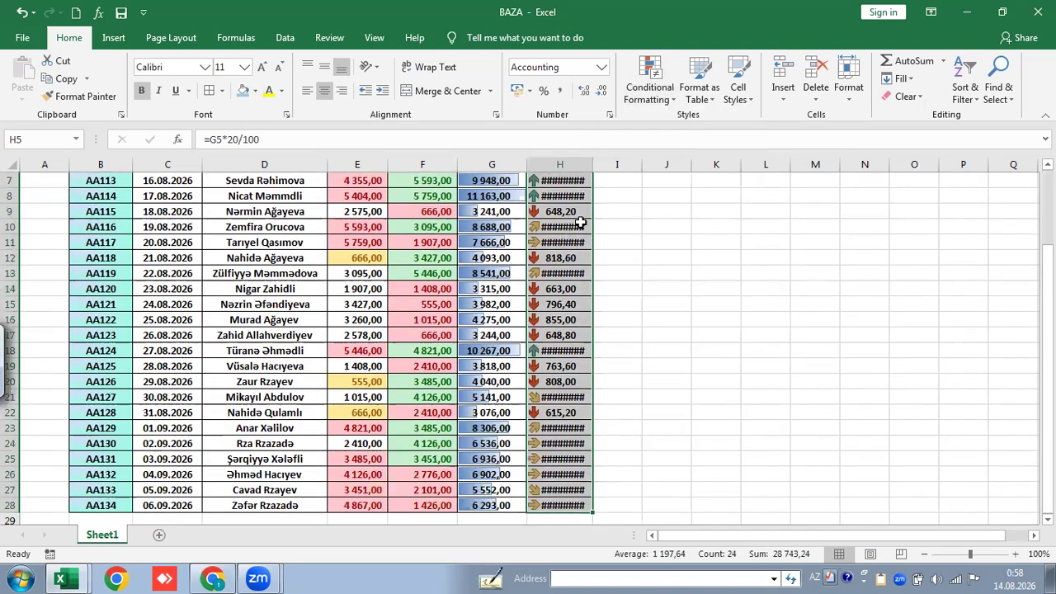
pyautogui.click(584, 227)
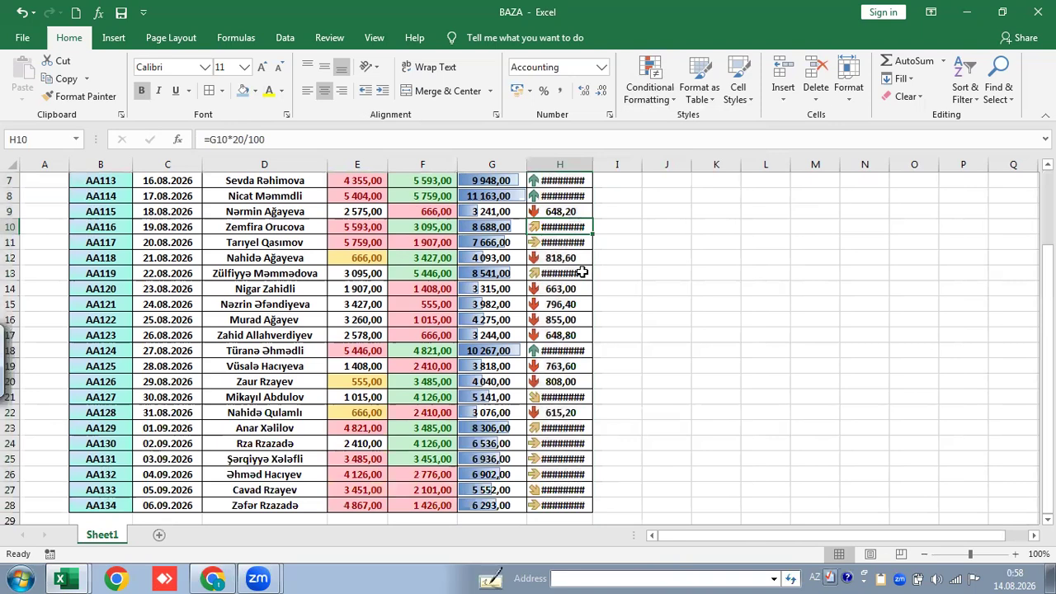
pyautogui.click(561, 429)
pyautogui.click(562, 444)
pyautogui.click(562, 429)
# Widen the tutum column H to about 16,29 and check the values beside the arrow icons.
pyautogui.moveTo(593, 159); pyautogui.dragTo(619, 165)
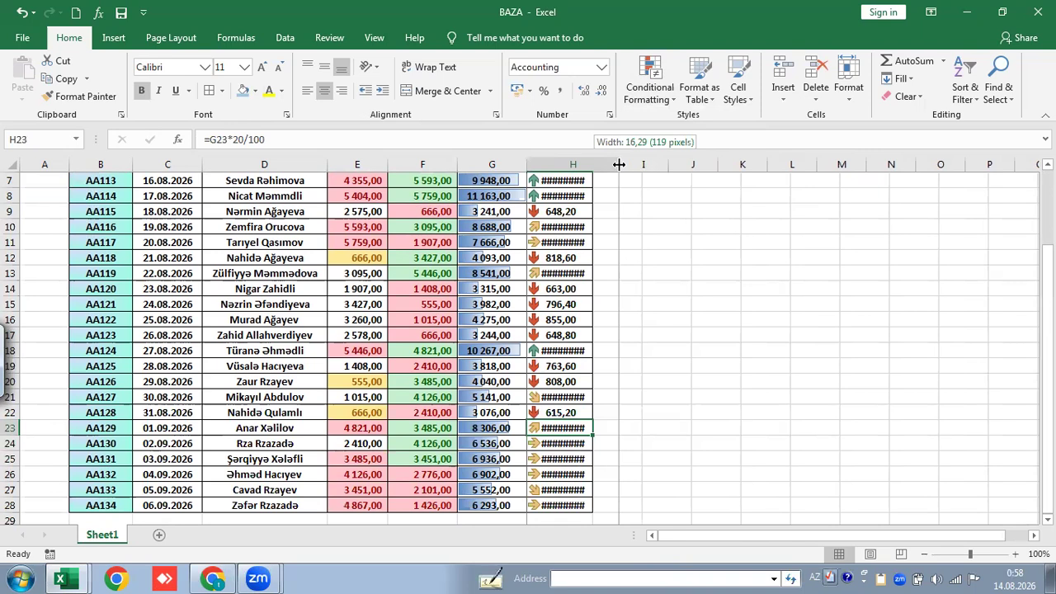
pyautogui.moveTo(619, 165); pyautogui.dragTo(621, 169)
pyautogui.scroll(2, 580, 330)
pyautogui.click(561, 307)
pyautogui.click(560, 402)
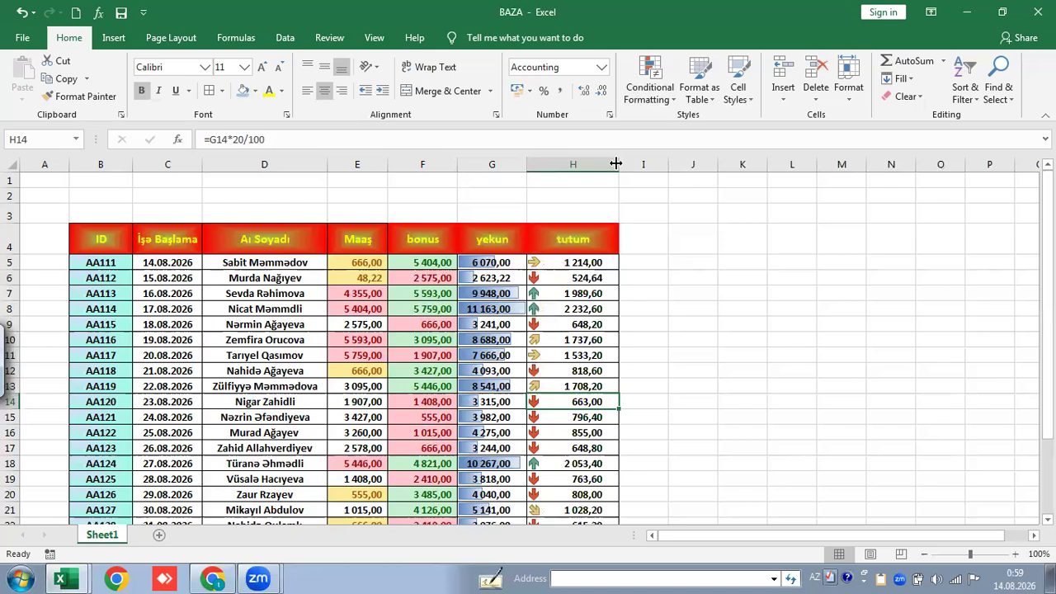
# Narrow the tutum column until its numbers no longer fit, and widen it until every value displays in full.
pyautogui.moveTo(616, 164); pyautogui.dragTo(573, 164)
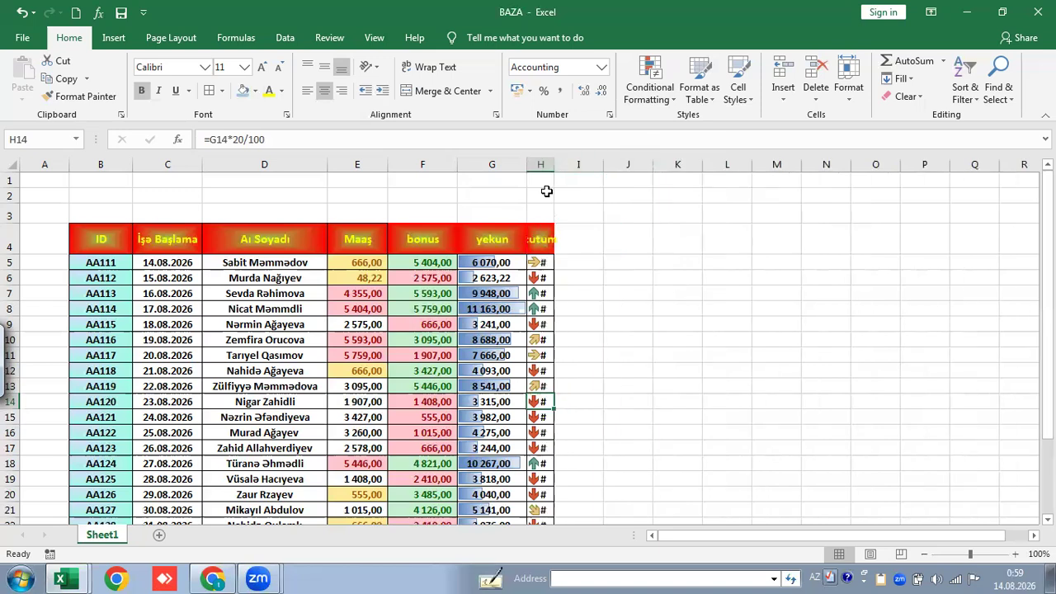
pyautogui.moveTo(553, 165); pyautogui.dragTo(591, 279)
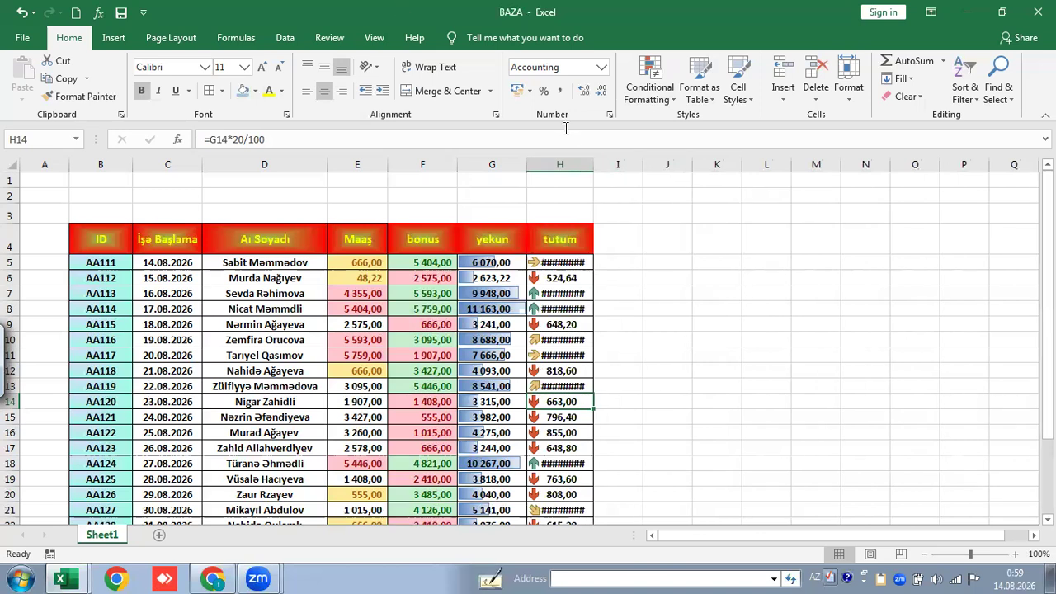
pyautogui.moveTo(608, 180); pyautogui.dragTo(651, 275)
# View the available conditional formatting icon sets without applying one.
pyautogui.click(670, 105)
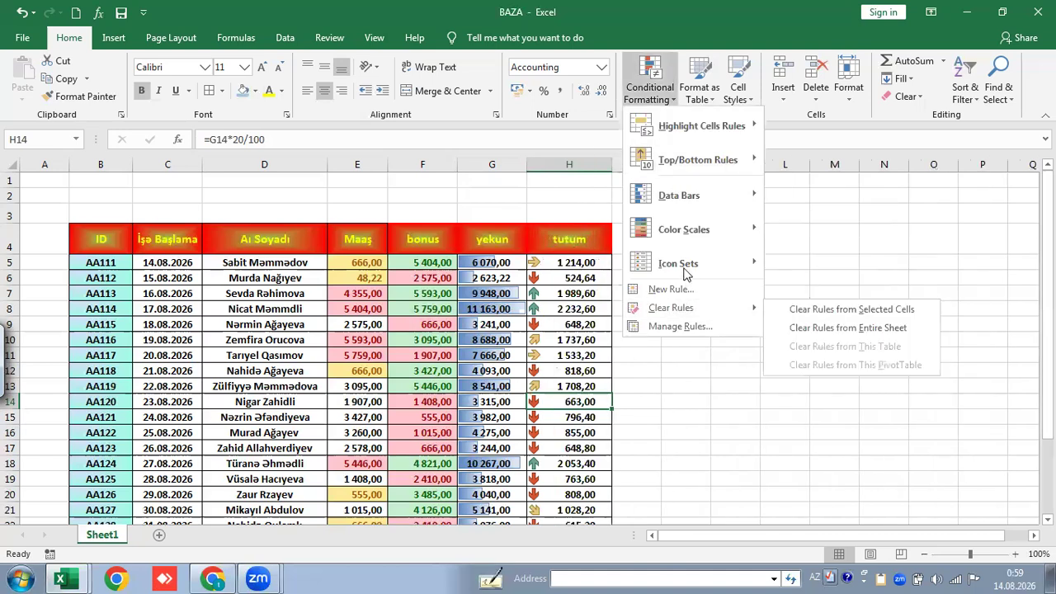
pyautogui.moveTo(684, 274)
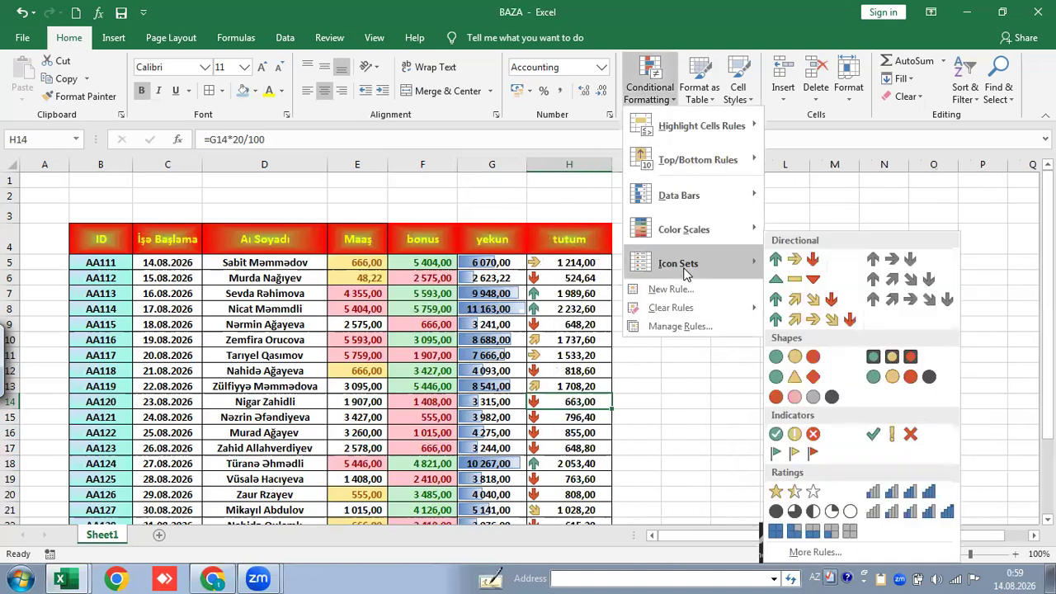
pyautogui.click(413, 326)
# Examine the conditional formatting colours, data bars and arrow icons through the table down to row 28.
pyautogui.scroll(-2, 445, 342)
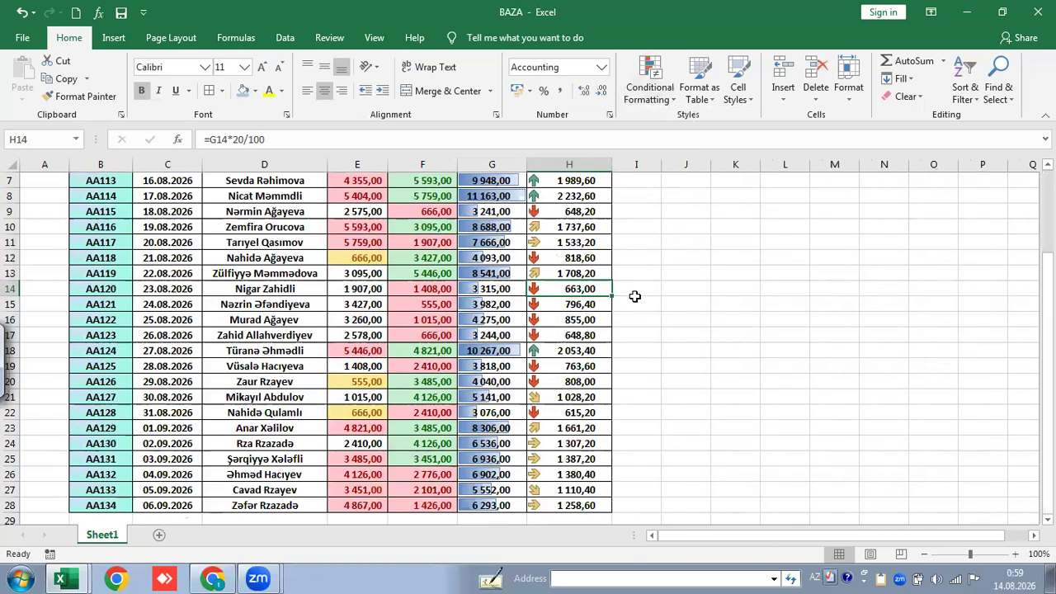
pyautogui.scroll(1, 635, 296)
pyautogui.moveTo(1048, 303); pyautogui.dragTo(1049, 340)
pyautogui.click(594, 382)
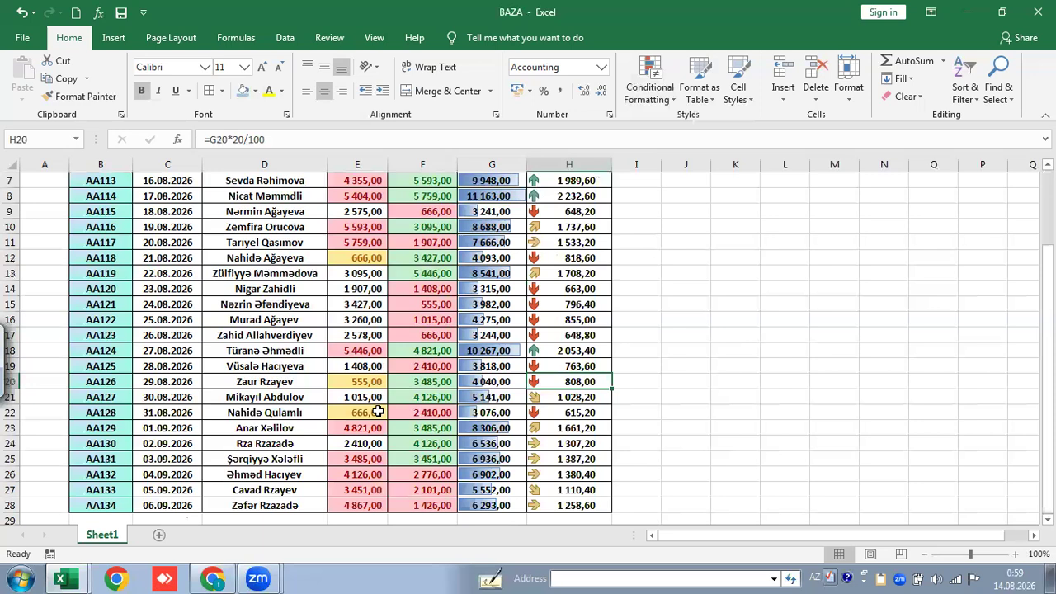
pyautogui.press('Down')
pyautogui.press('Left')
pyautogui.press('Left')
pyautogui.click(76, 319)
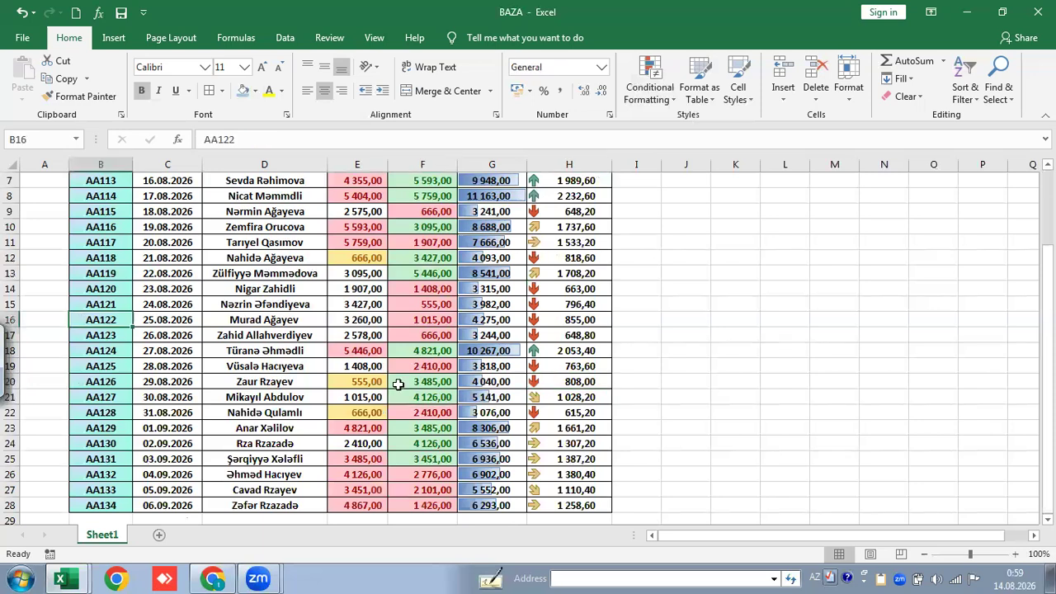
pyautogui.press('Down')
pyautogui.press('Down')
pyautogui.press('Down')
pyautogui.press('Down')
pyautogui.scroll(2, 547, 195)
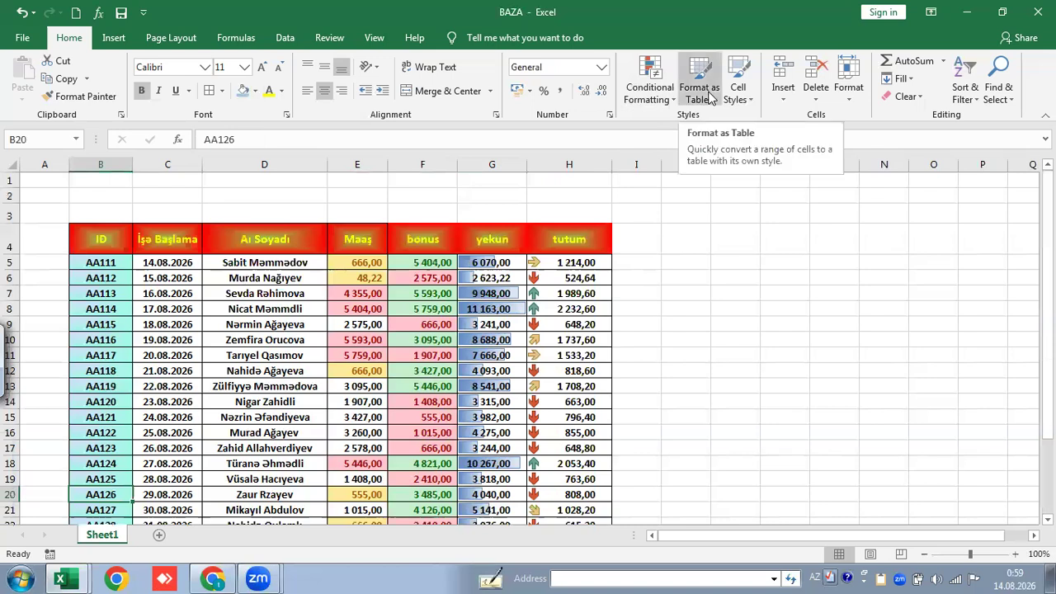
# Look through the Format as Table and Cell Styles galleries without applying a style.
pyautogui.click(318, 338)
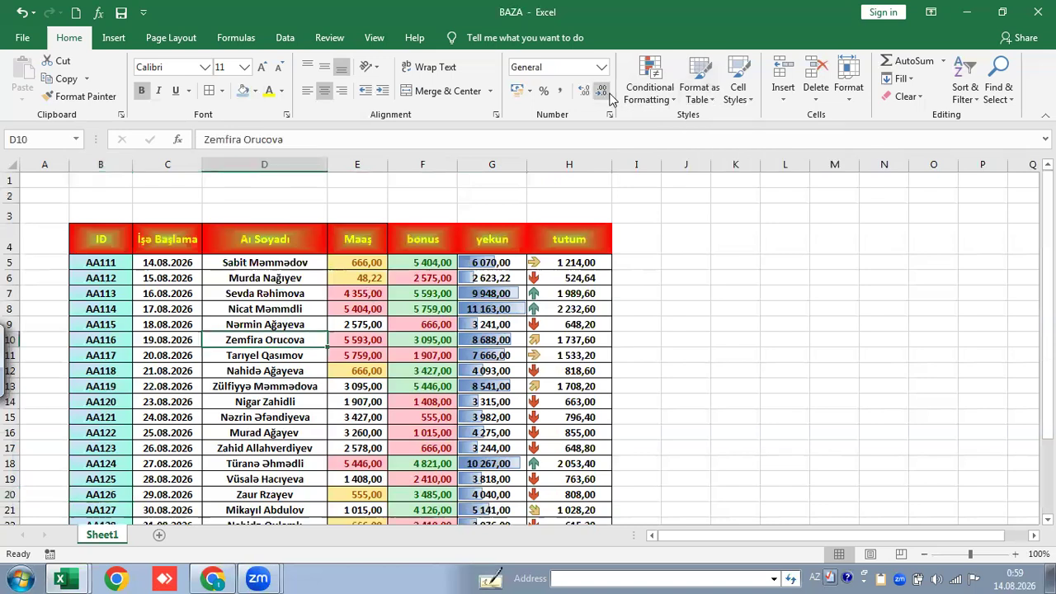
pyautogui.click(700, 95)
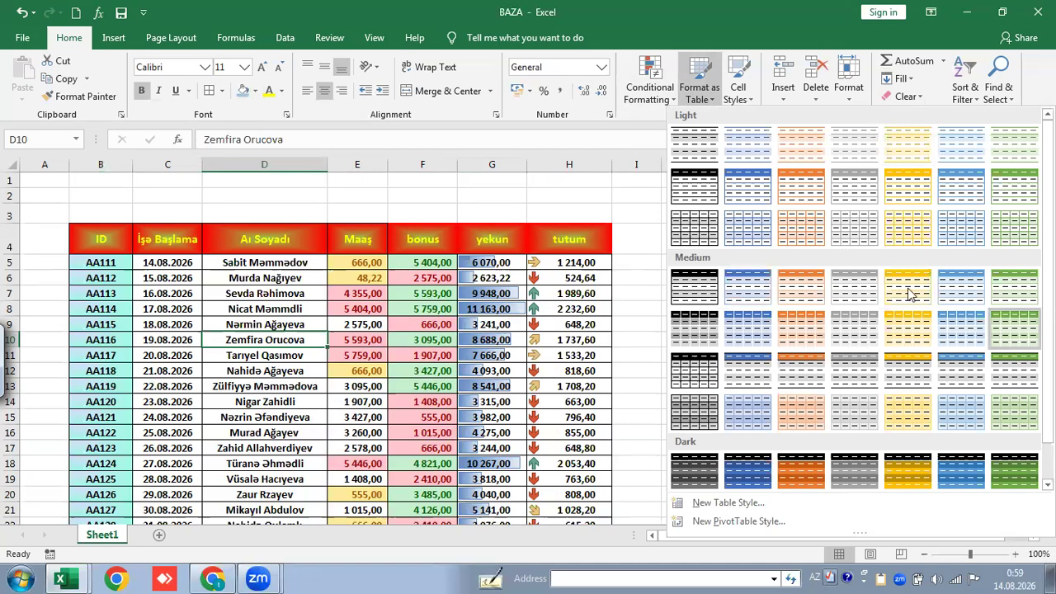
pyautogui.click(320, 371)
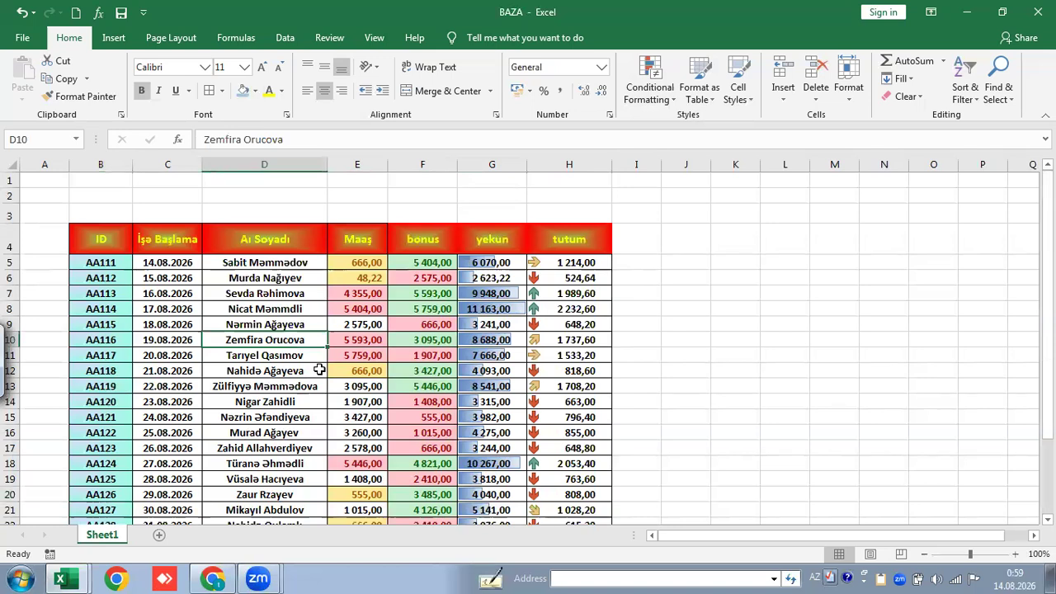
pyautogui.hotkey('alt', 't')
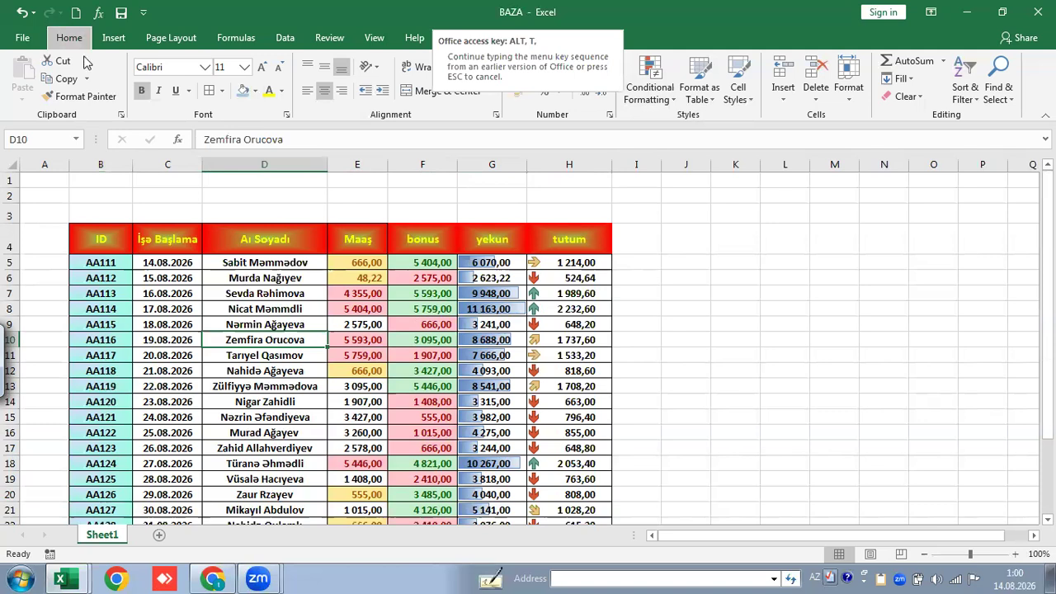
pyautogui.click(728, 76)
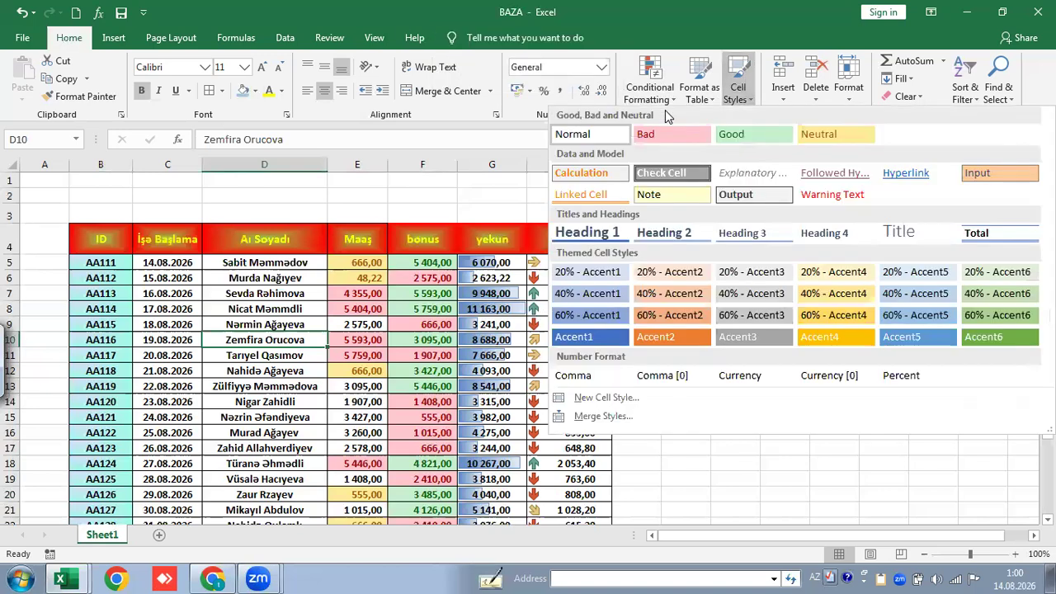
pyautogui.click(698, 98)
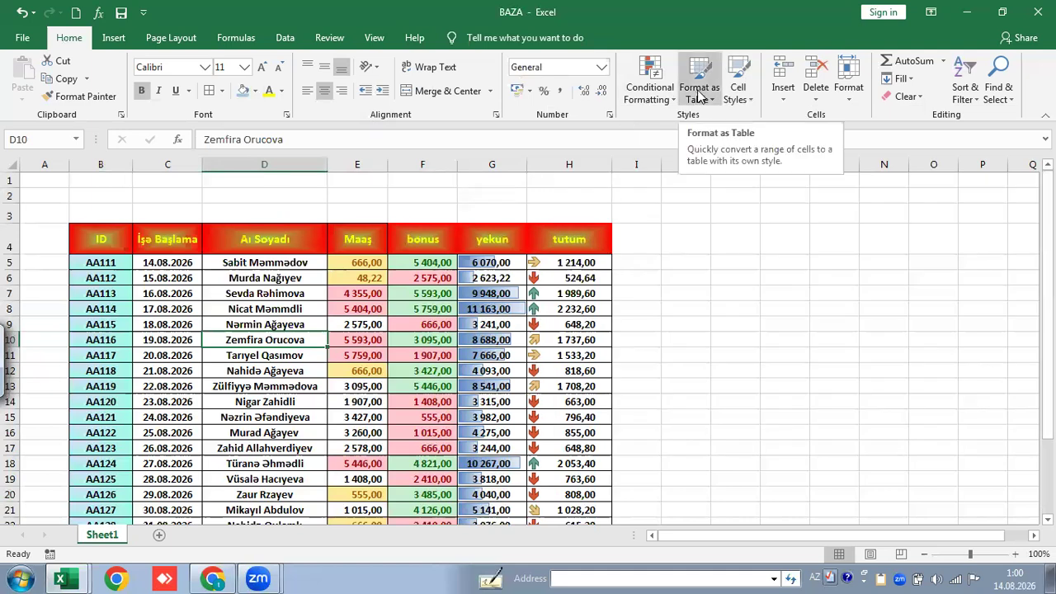
pyautogui.click(698, 96)
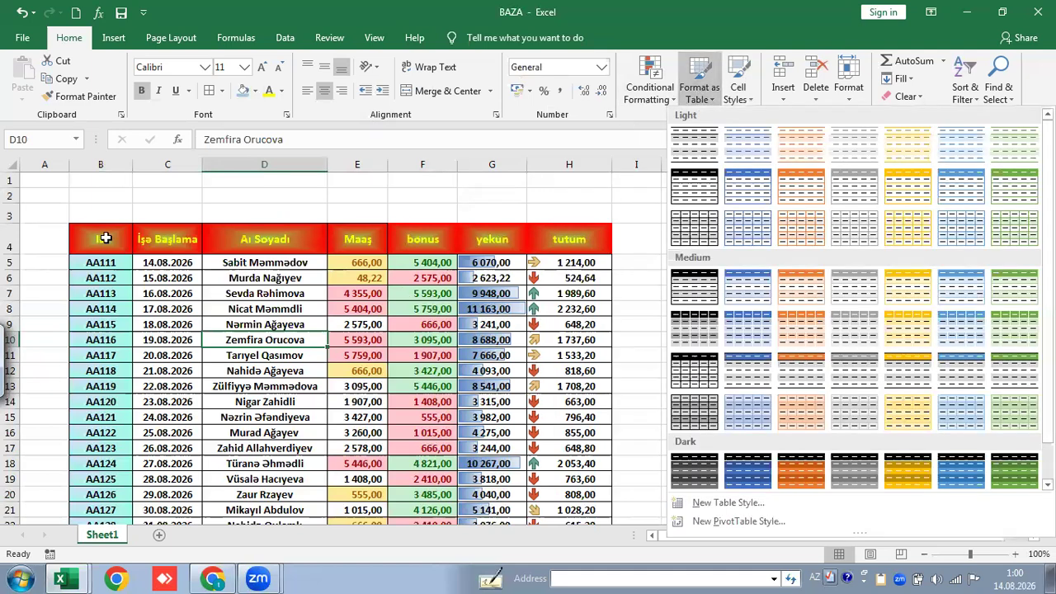
pyautogui.click(105, 238)
pyautogui.moveTo(383, 402)
pyautogui.mouseDown()
pyautogui.moveTo(101, 248)
pyautogui.moveTo(392, 399)
pyautogui.mouseUp()
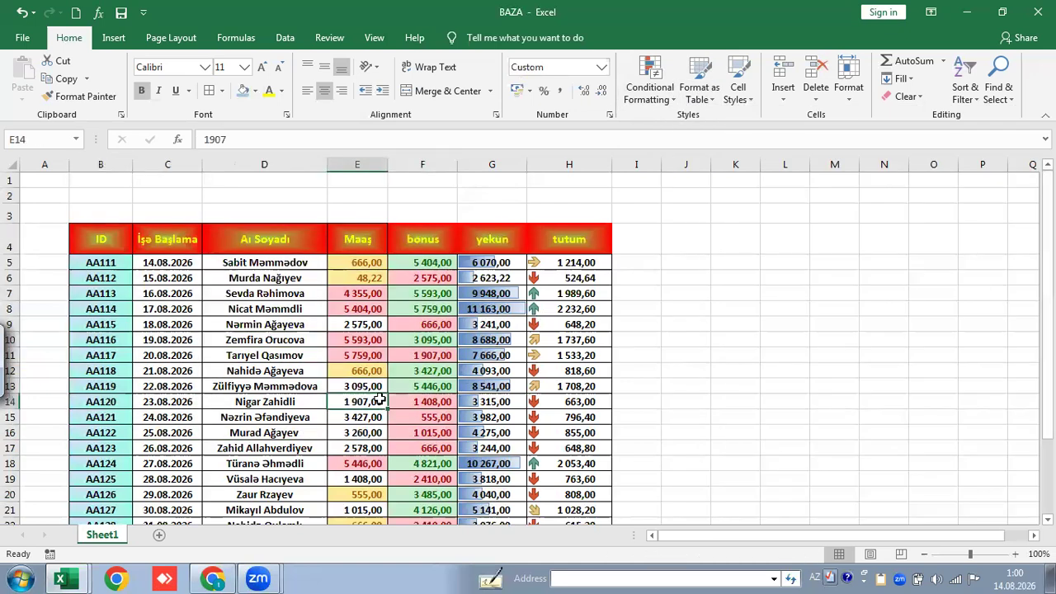
pyautogui.hotkey('ctrl', 'a')
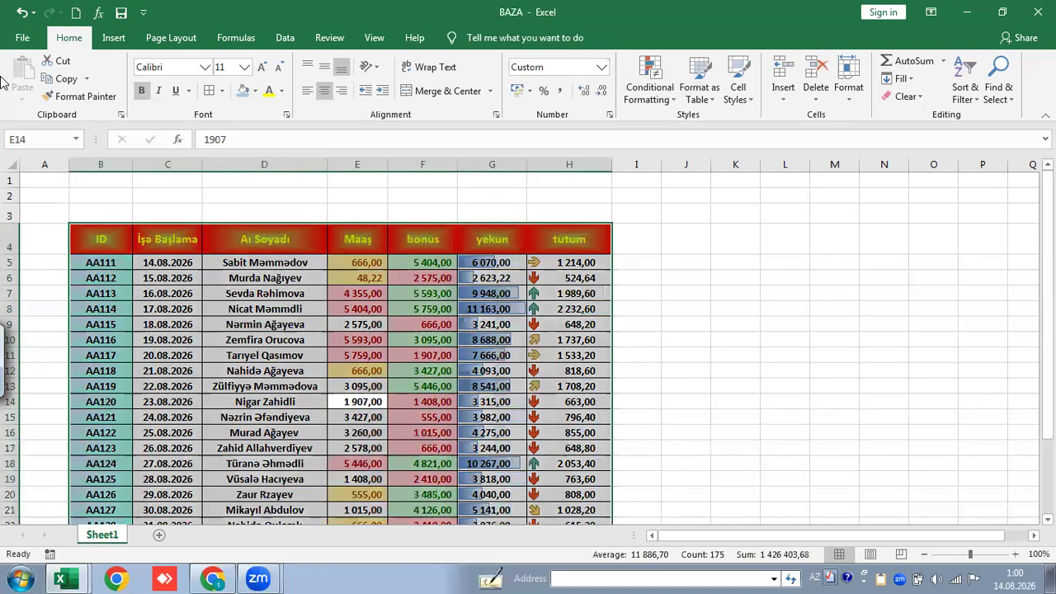
pyautogui.click(68, 201)
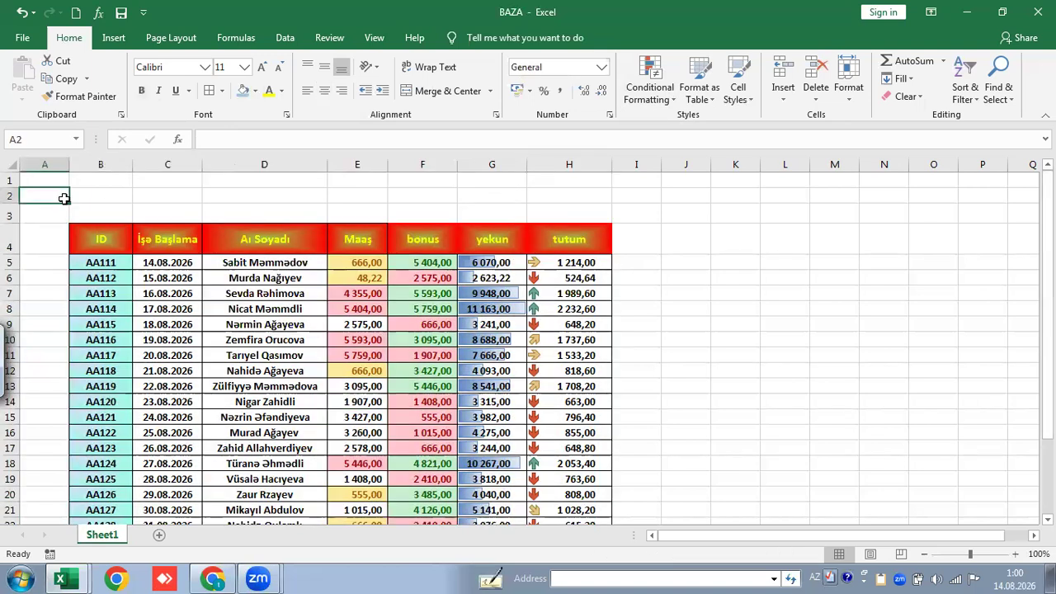
pyautogui.click(636, 274)
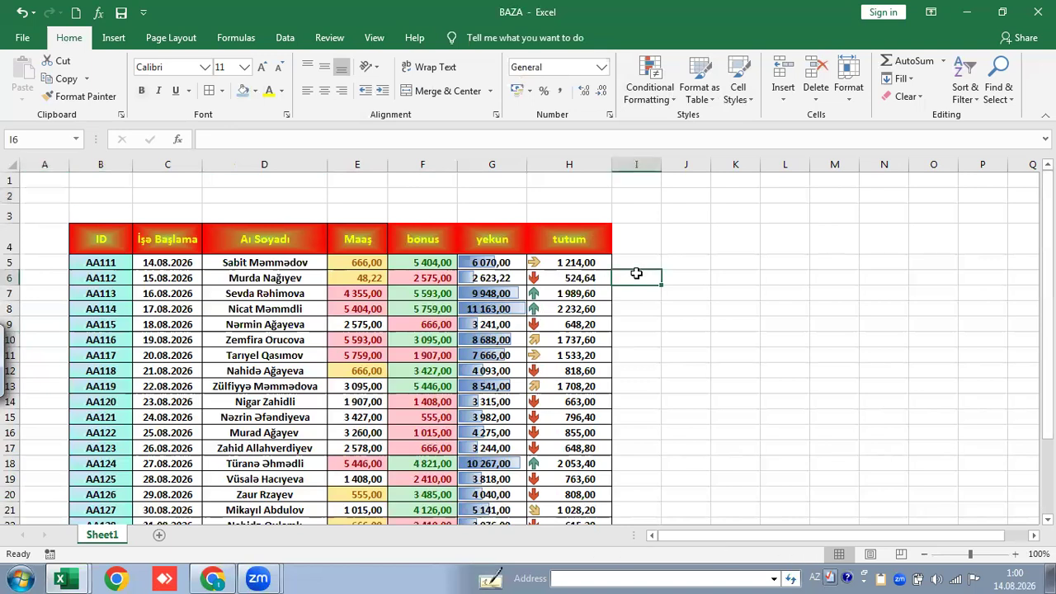
# Format the whole salary range B4:H28 as a table with headers, using a light grey bordered style.
pyautogui.click(344, 355)
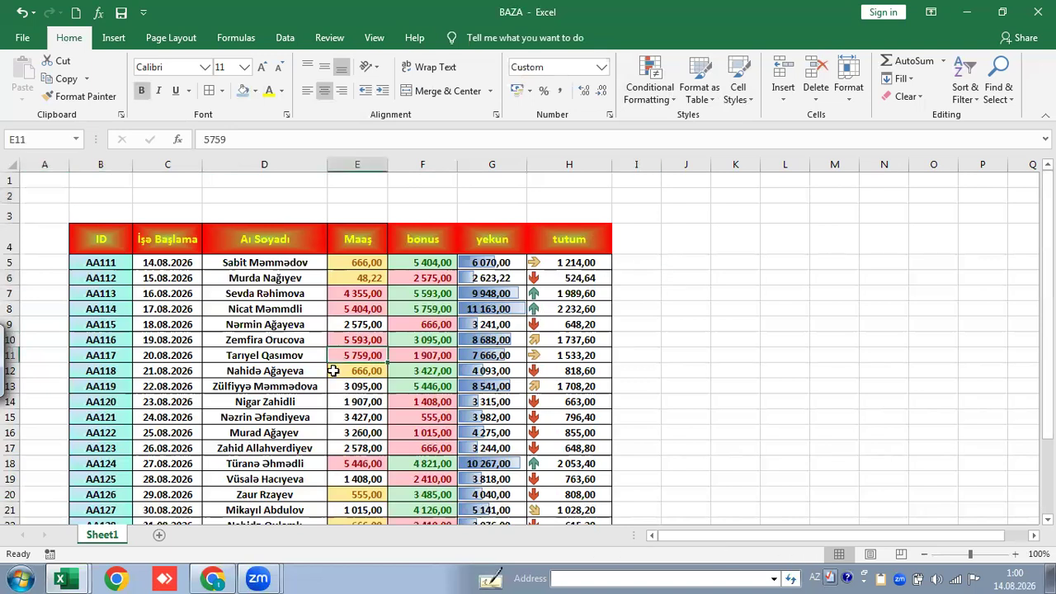
pyautogui.hotkey('ctrl', 'a')
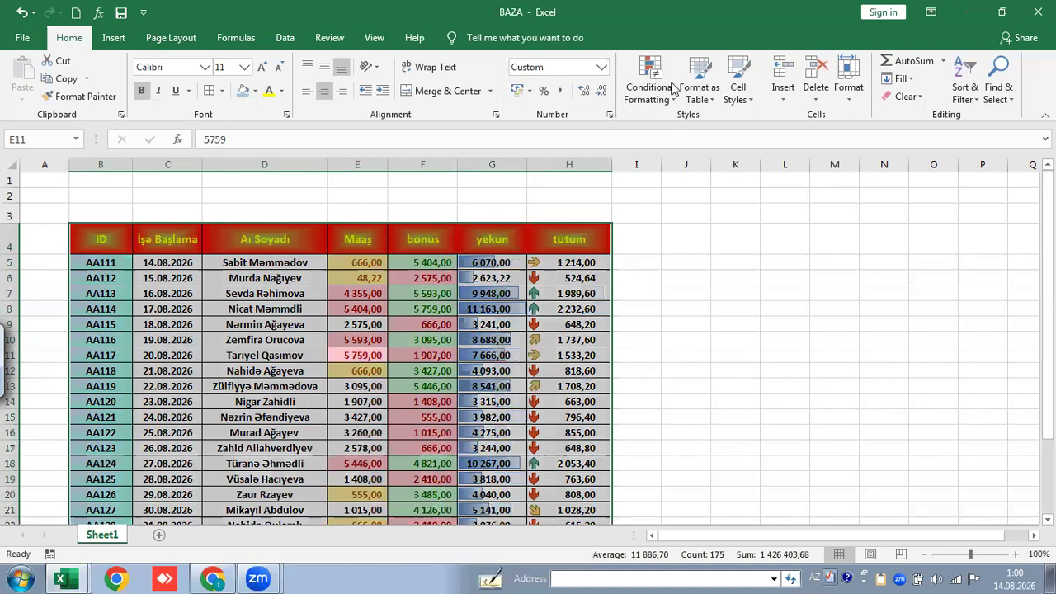
pyautogui.click(689, 99)
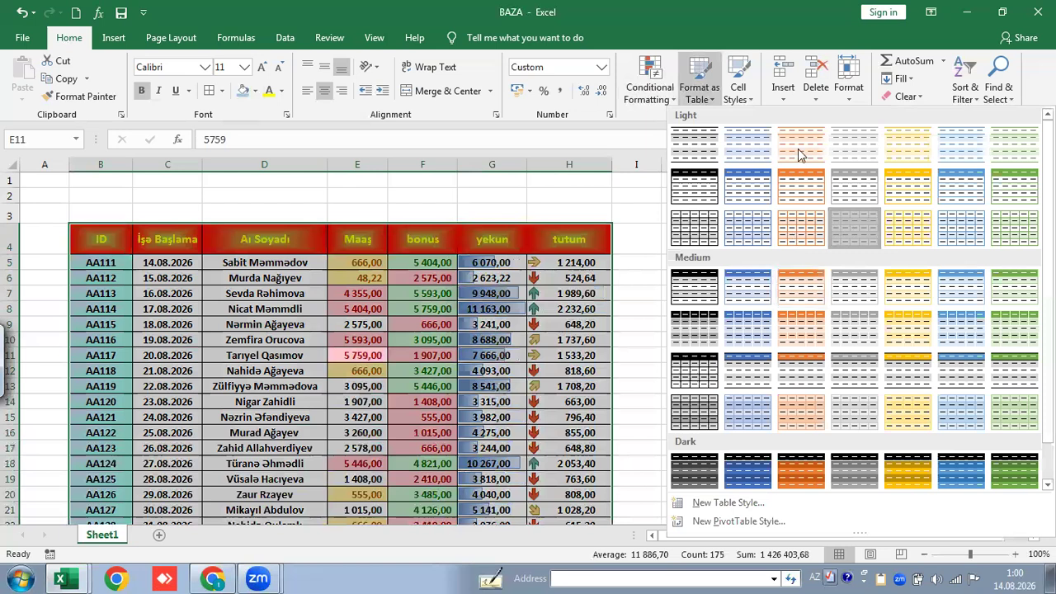
pyautogui.click(723, 176)
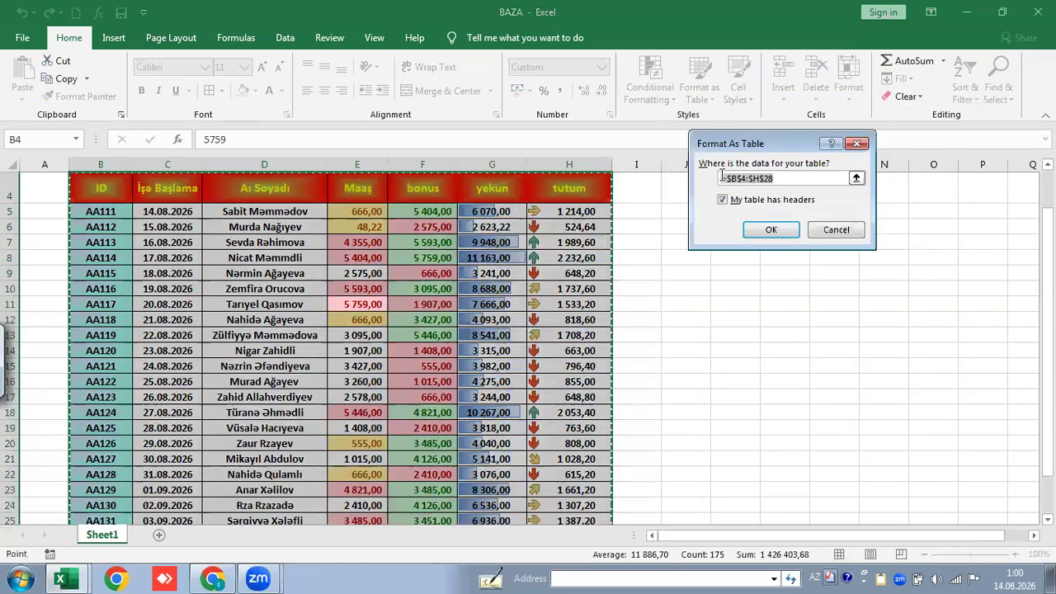
pyautogui.click(761, 230)
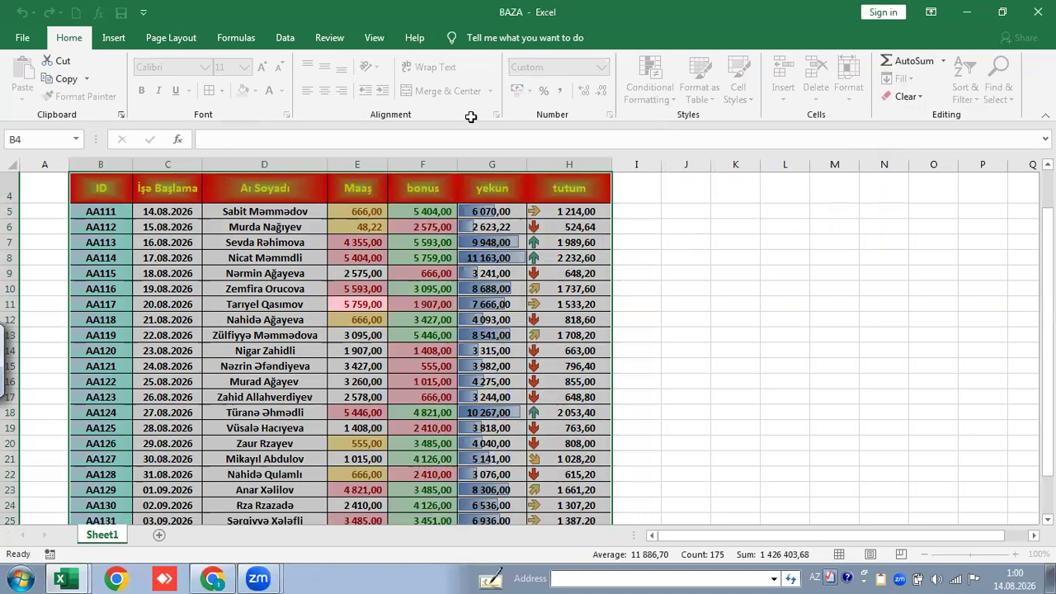
pyautogui.scroll(1, 64, 253)
pyautogui.click(139, 294)
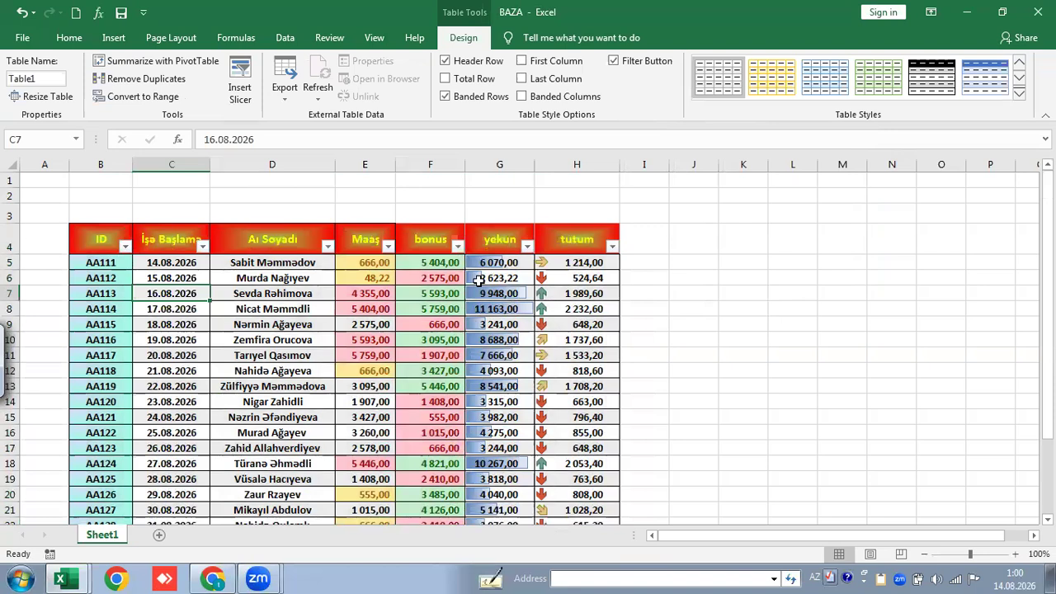
# Look at the filter options of the İşə Başlama column and close them without filtering.
pyautogui.click(203, 245)
pyautogui.click(567, 313)
pyautogui.click(550, 323)
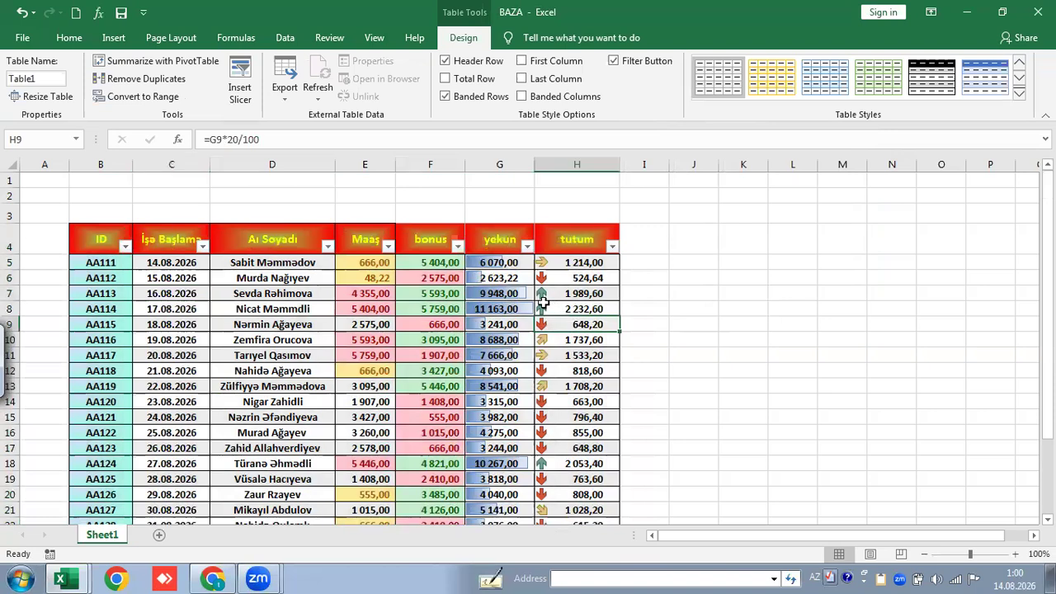
pyautogui.click(307, 375)
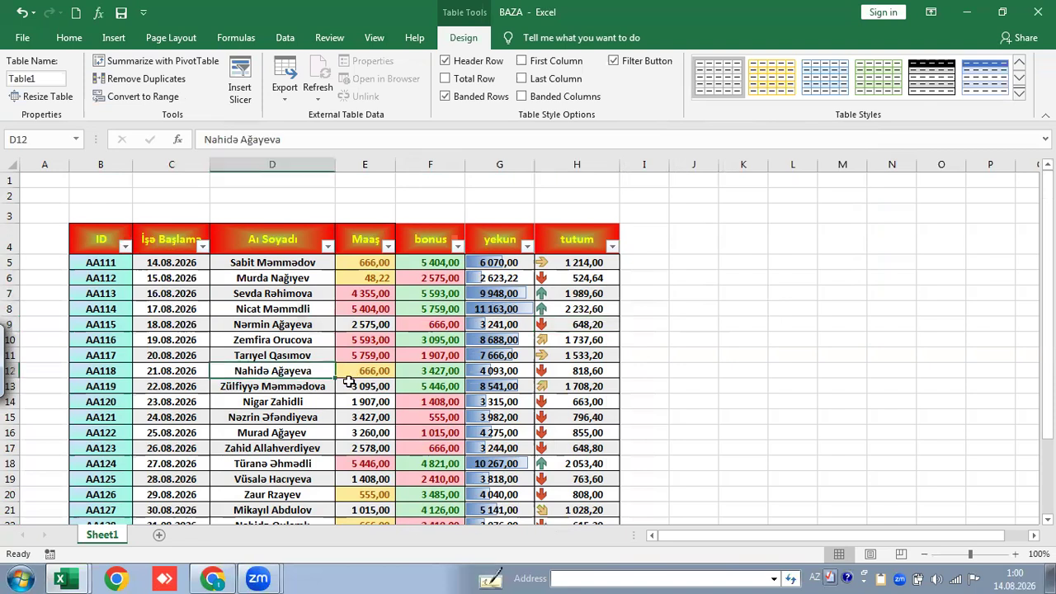
# Filter the Aı Soyadı column by a first-name search to only the employee in row 12, and check that record's Maaş, yekun and tutum cells.
pyautogui.click(316, 239)
pyautogui.click(327, 246)
pyautogui.click(246, 377)
pyautogui.write('Nahis')
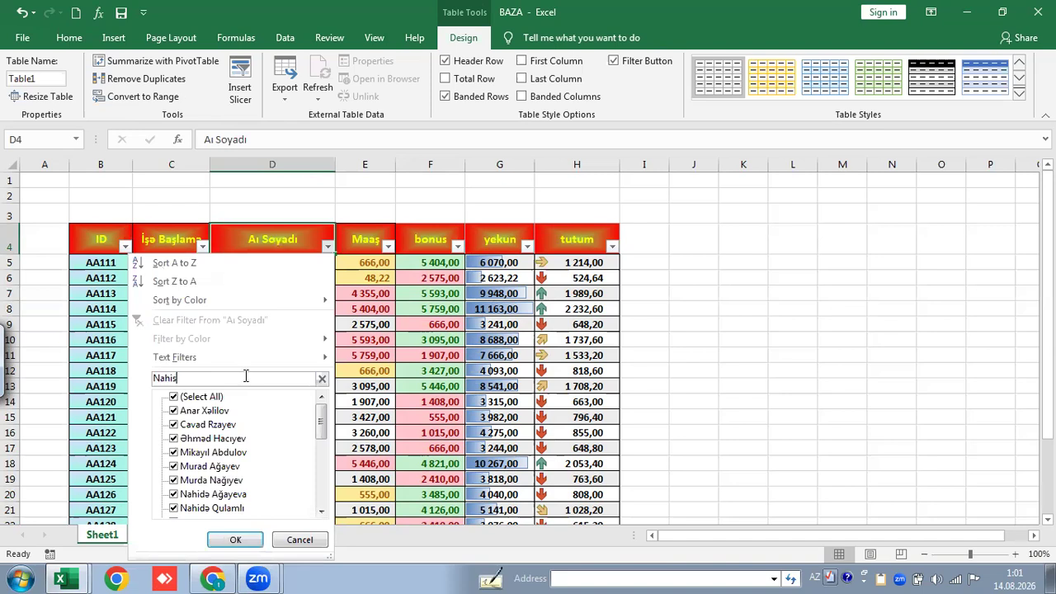
pyautogui.press('BackSpace')
pyautogui.write('d')
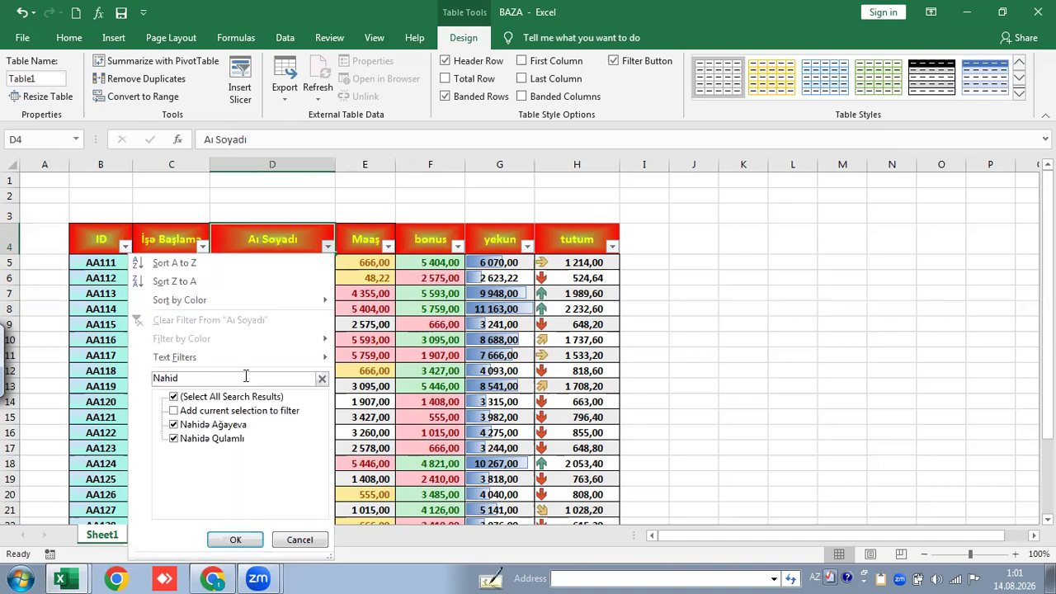
pyautogui.click(174, 440)
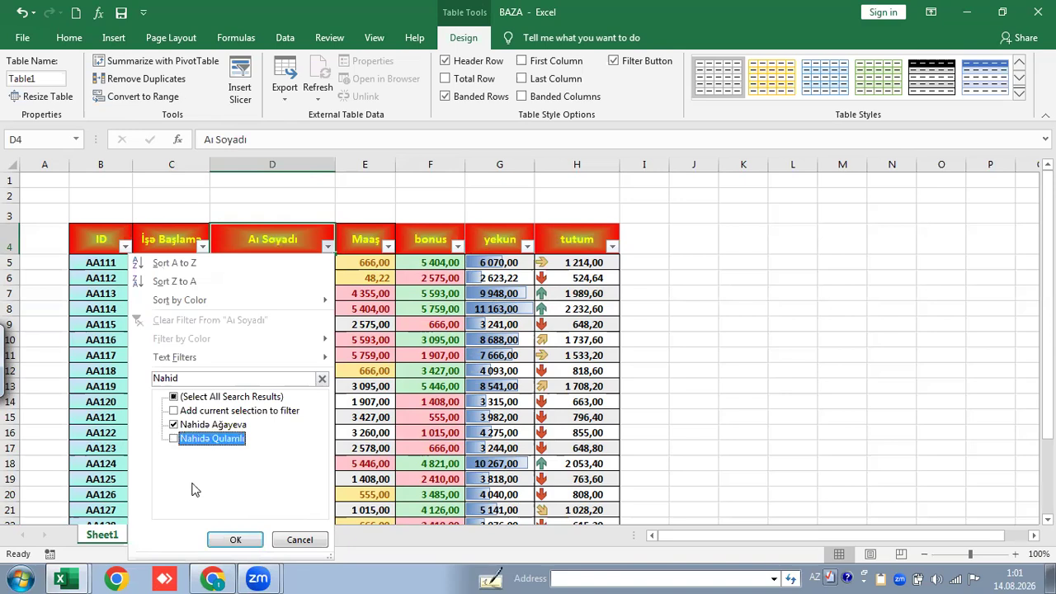
pyautogui.click(234, 541)
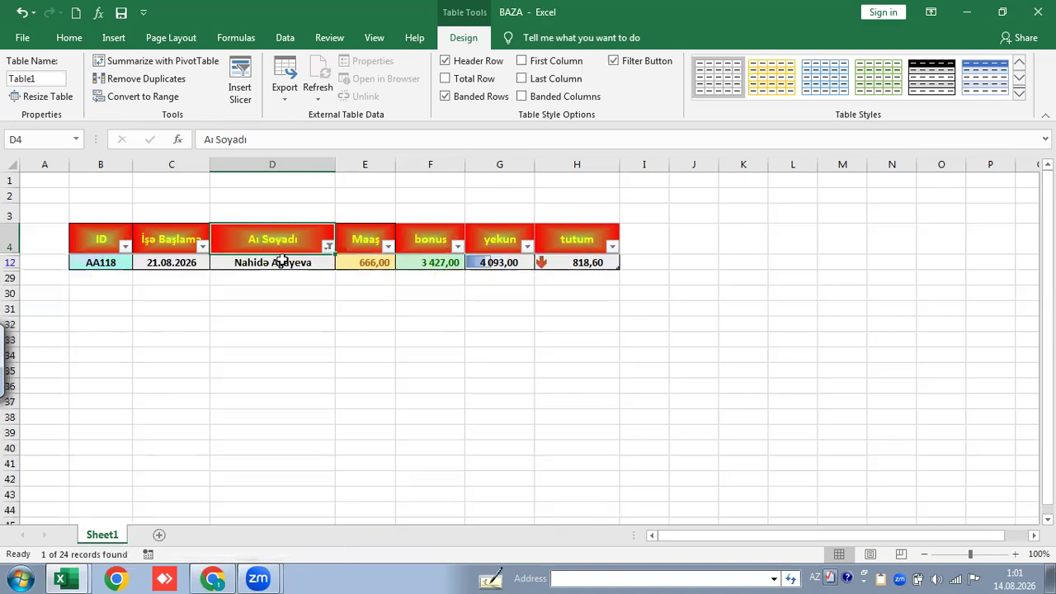
pyautogui.click(380, 262)
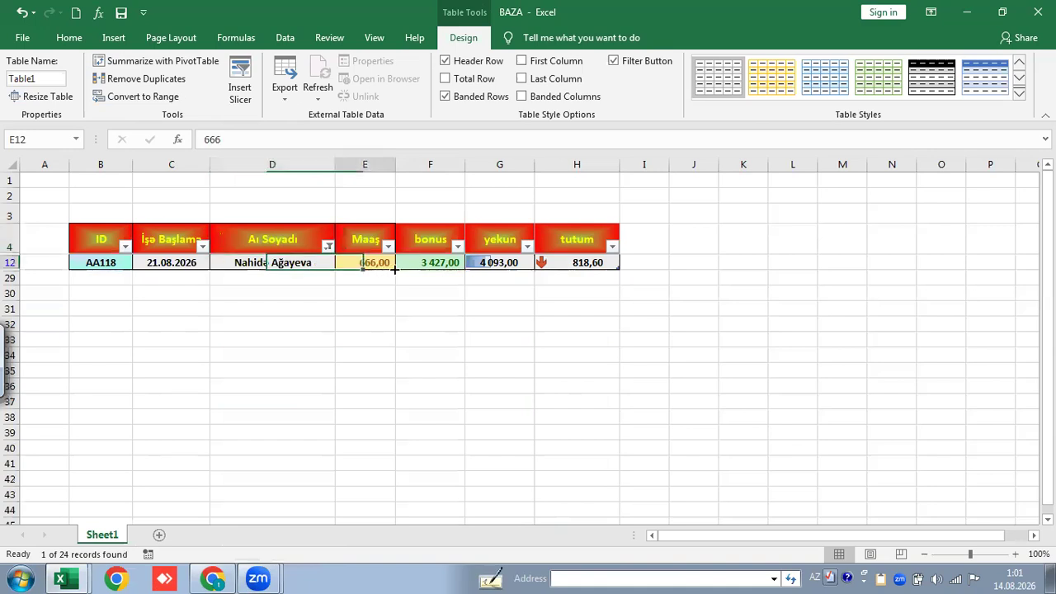
pyautogui.click(491, 263)
pyautogui.press('Right')
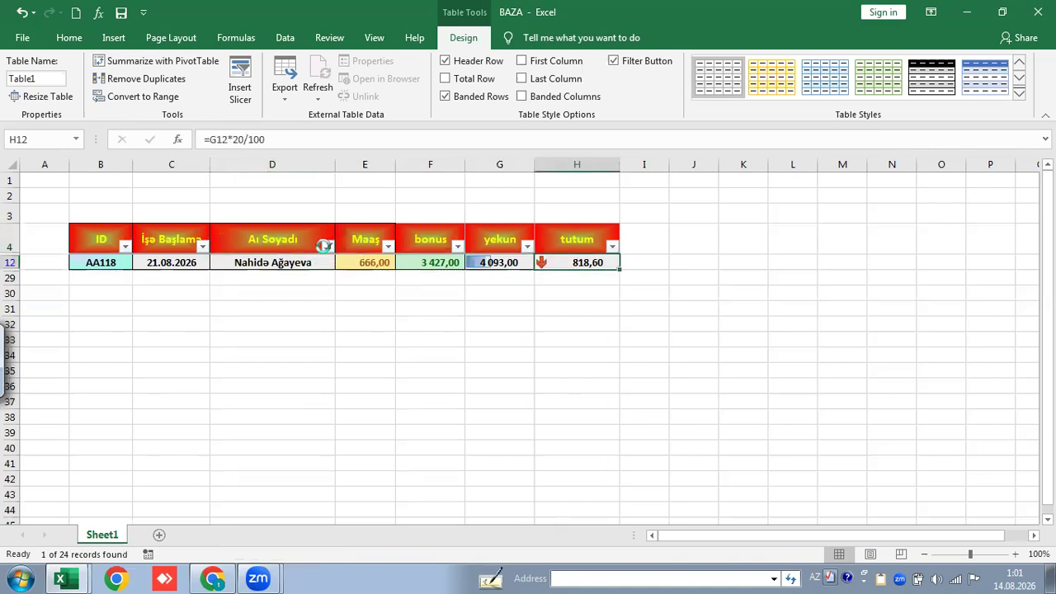
# Show all employees again by selecting every name in the Aı Soyadı column filter, and look through the table down to row 28.
pyautogui.click(328, 246)
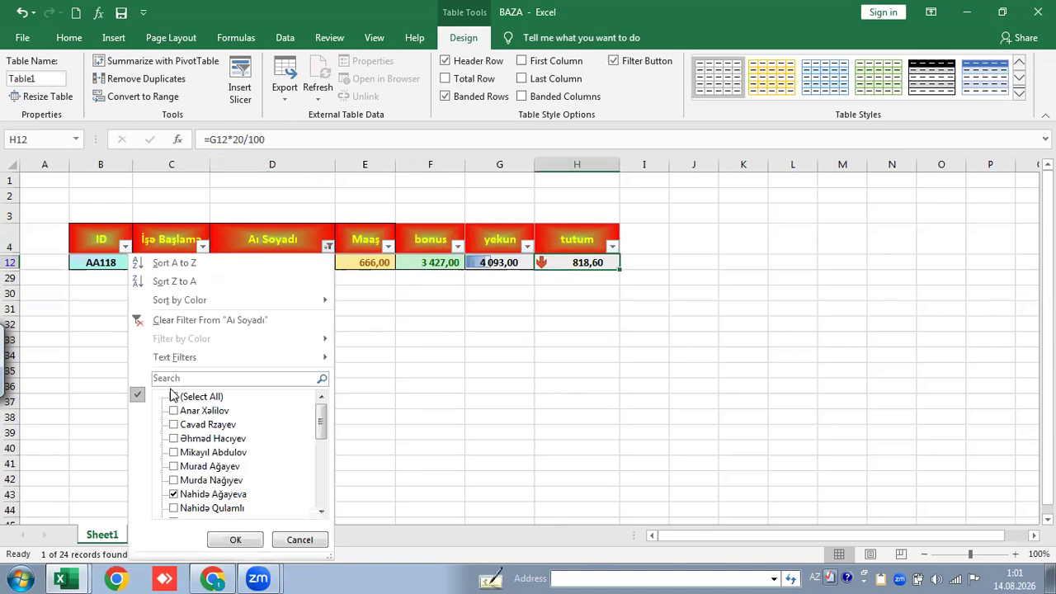
pyautogui.click(342, 246)
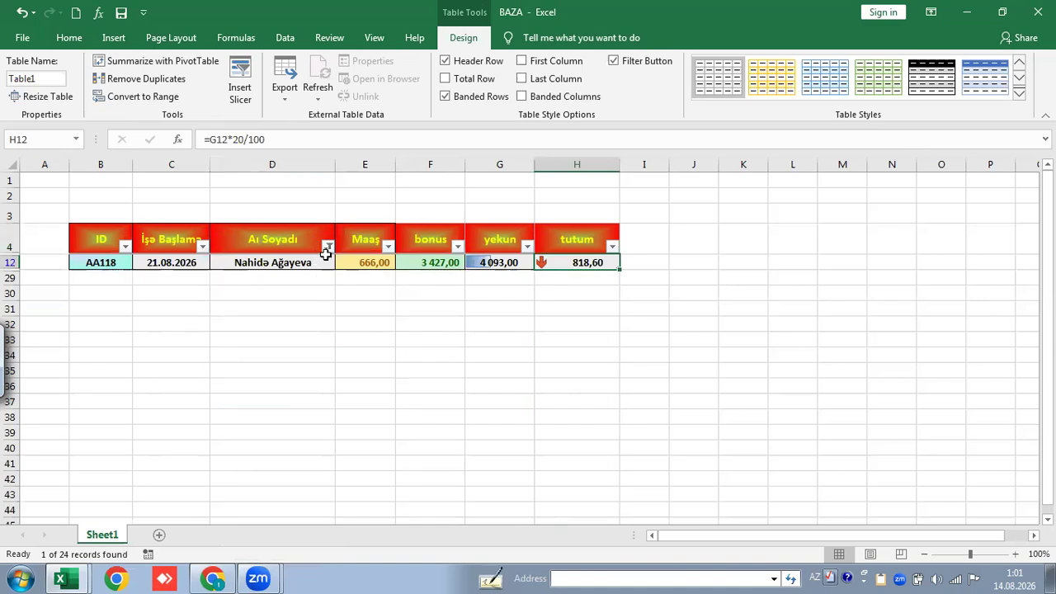
pyautogui.click(330, 247)
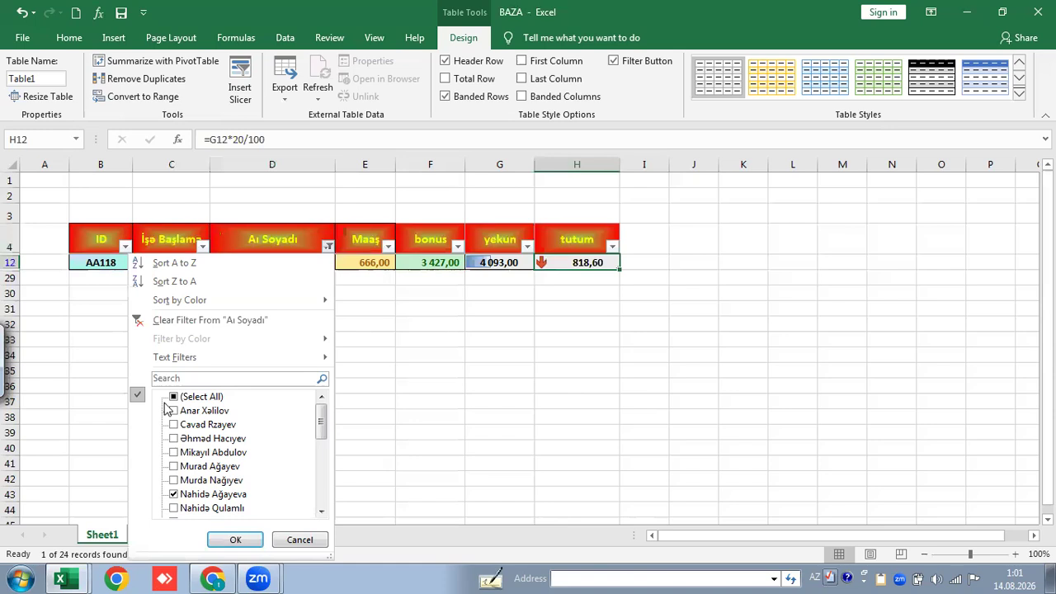
pyautogui.click(174, 398)
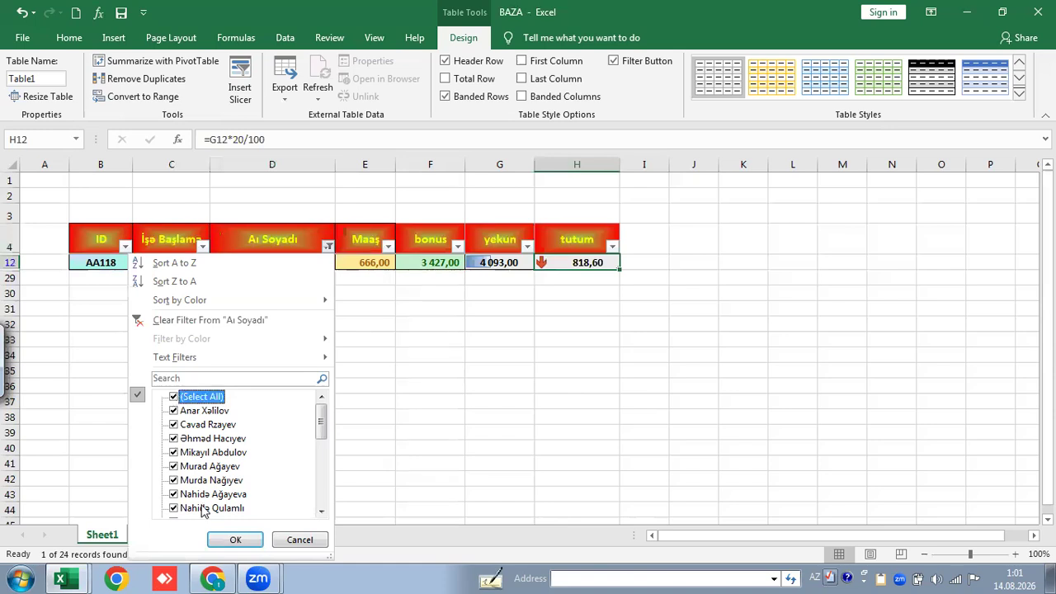
pyautogui.click(234, 541)
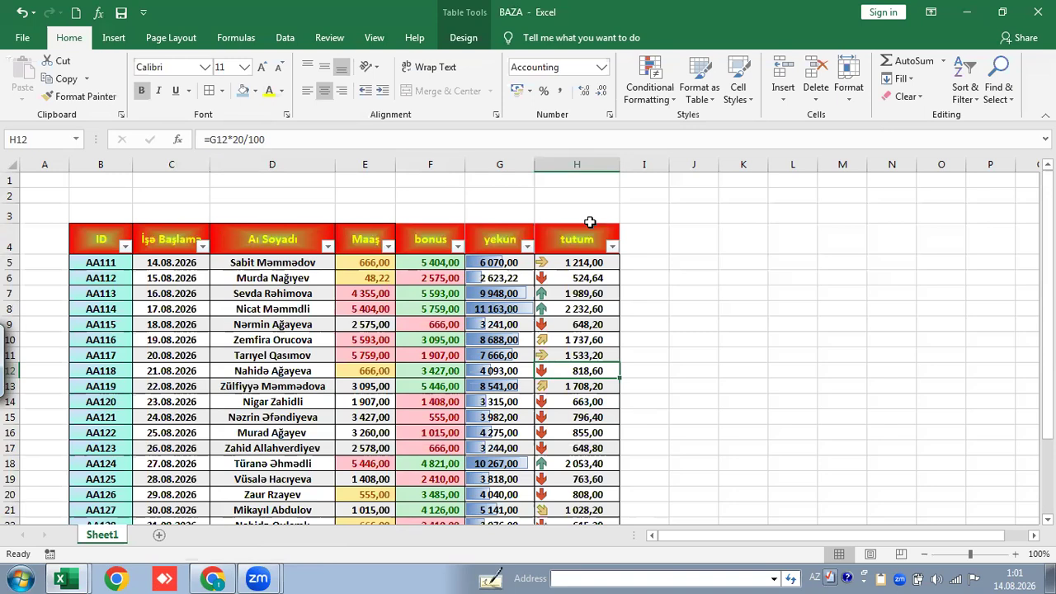
pyautogui.scroll(-2, 718, 373)
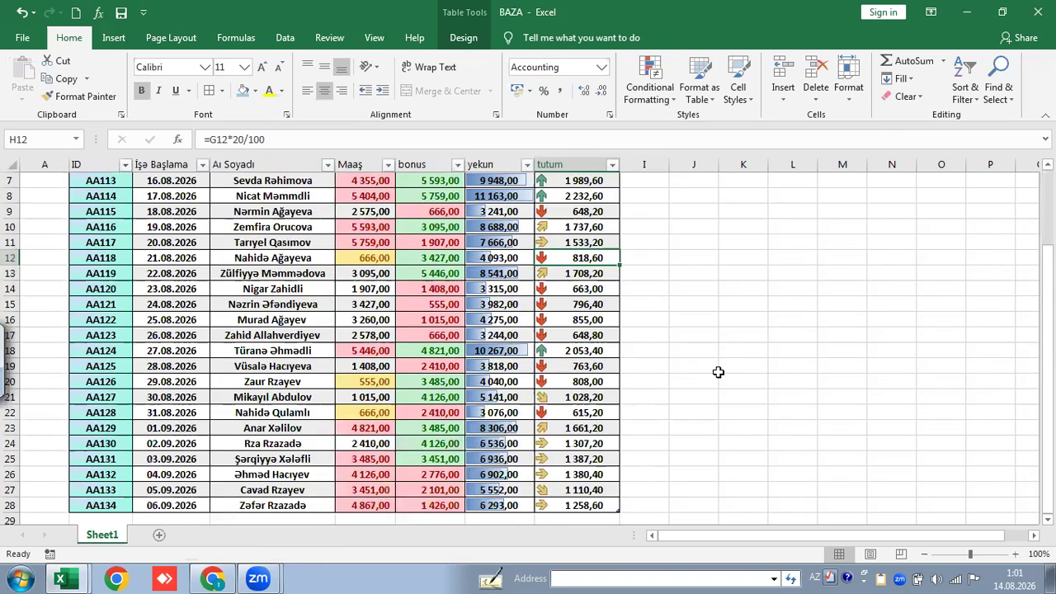